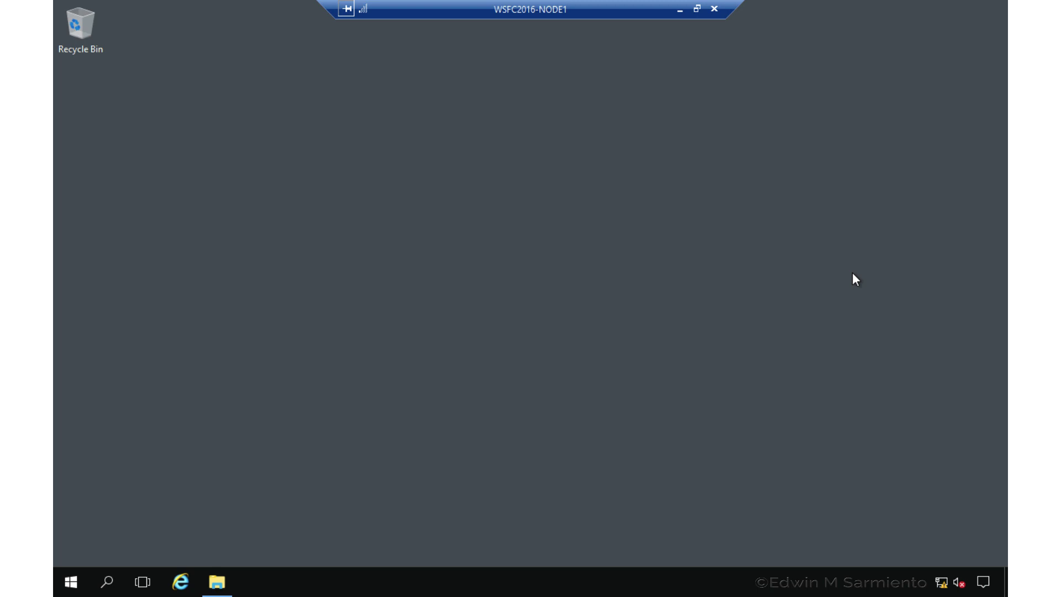
Open the computer name and domain change settings from this computer's system properties.
click(226, 582)
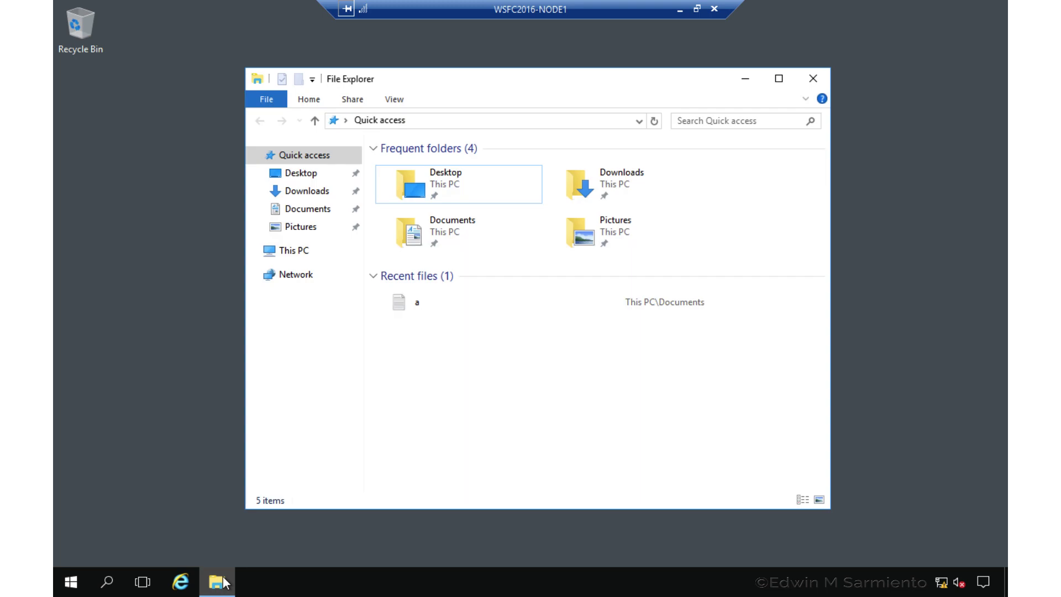
right_click(311, 251)
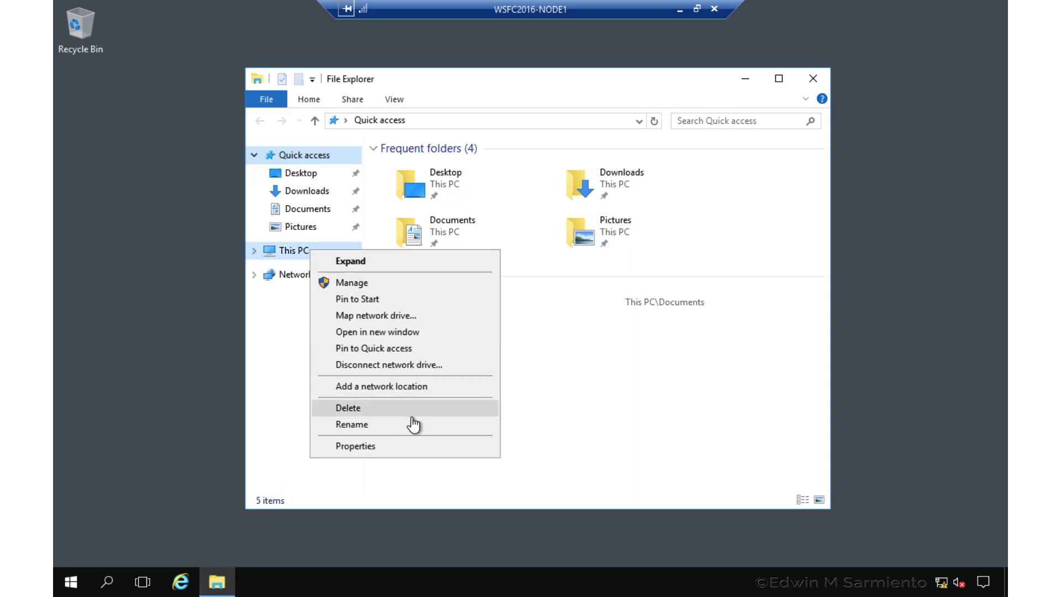
click(417, 446)
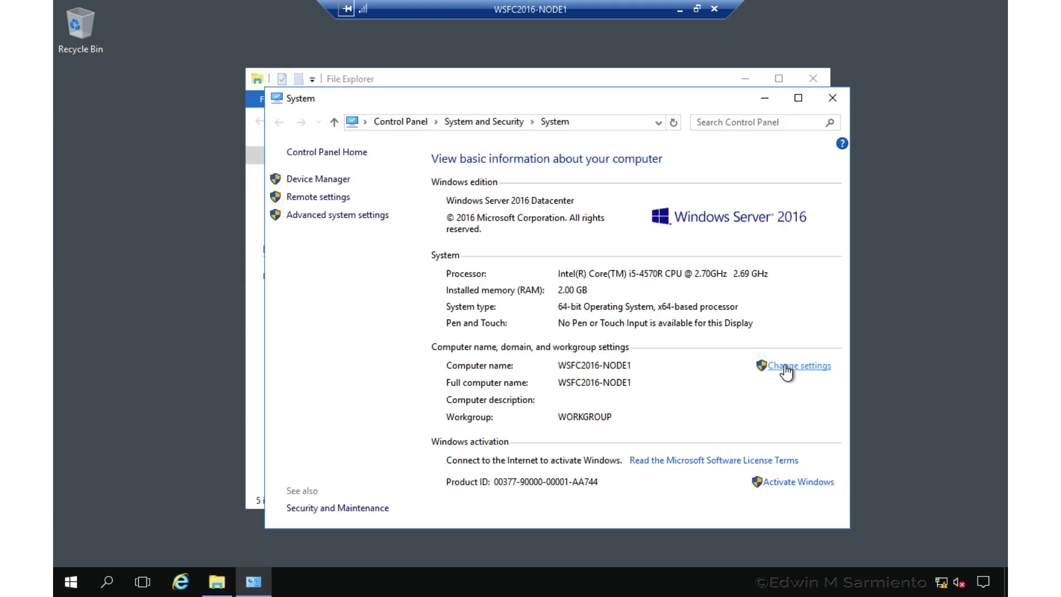
click(790, 365)
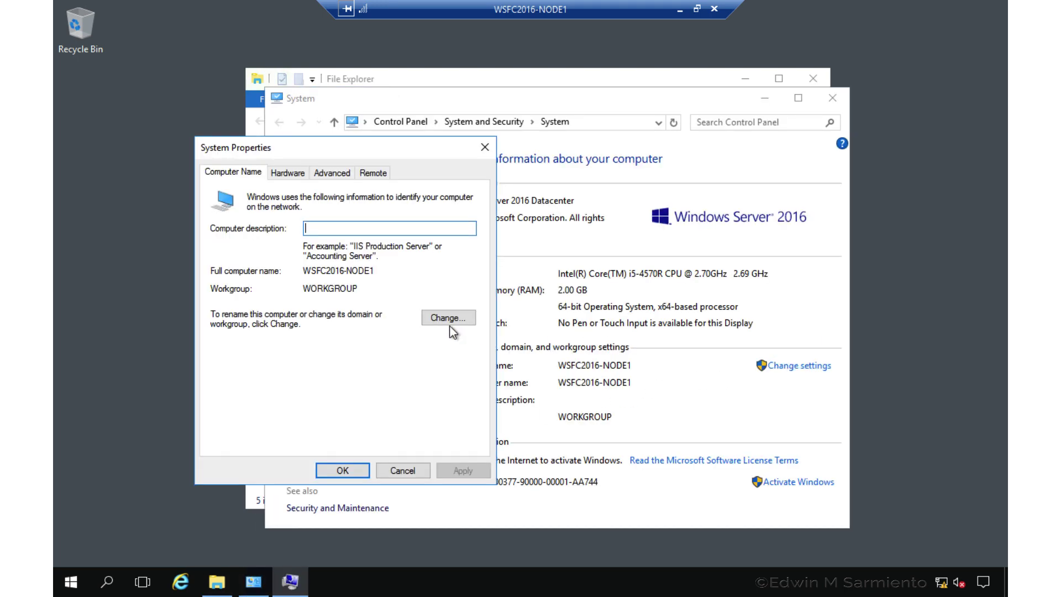
click(446, 318)
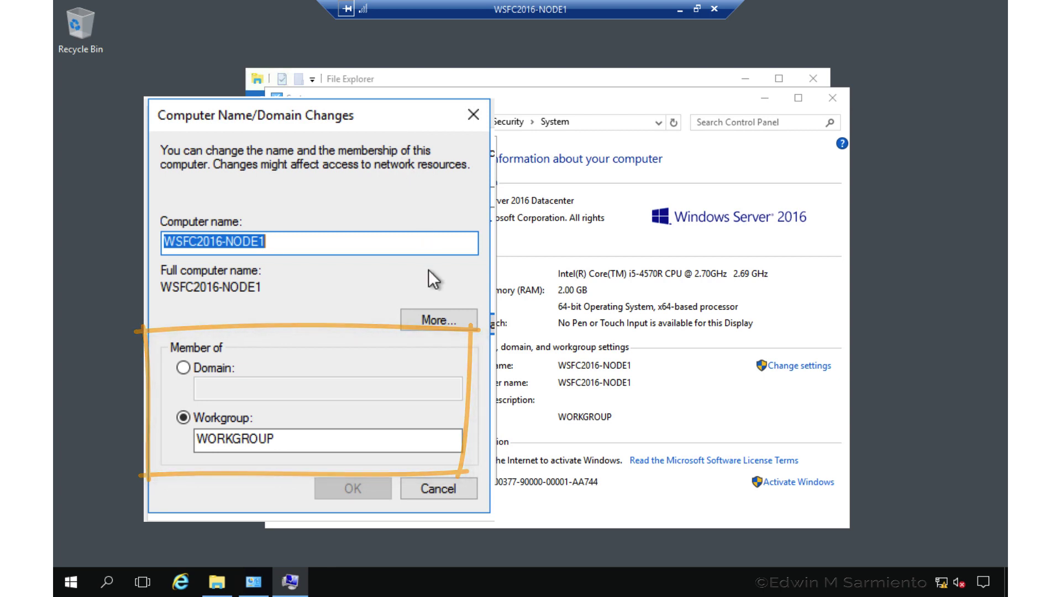
Set the computer's primary DNS suffix to TESTDOMAIN.COM.
click(410, 314)
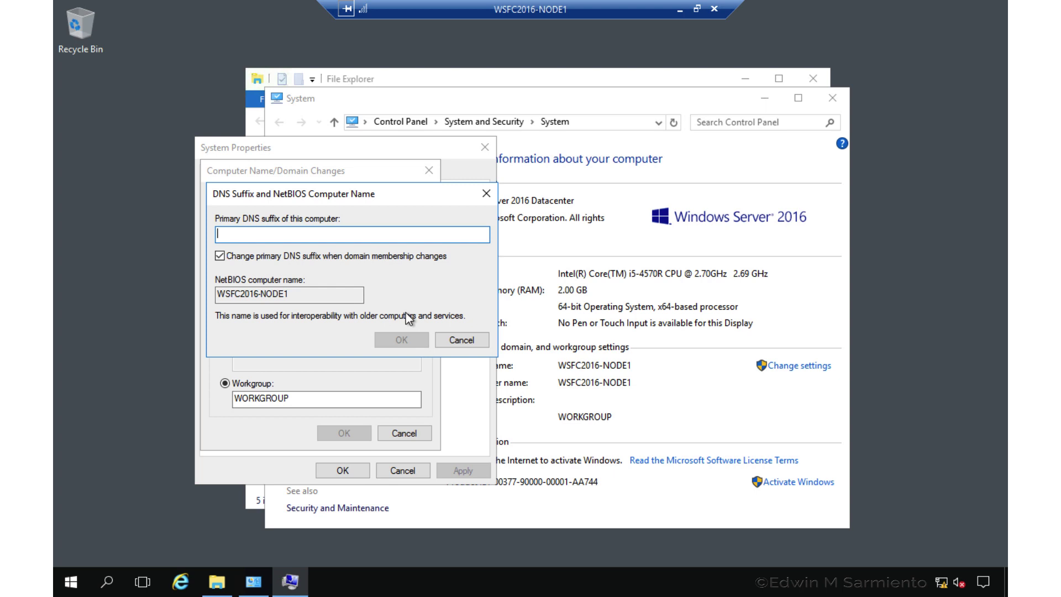
text(TESTDOMAIN.COM)
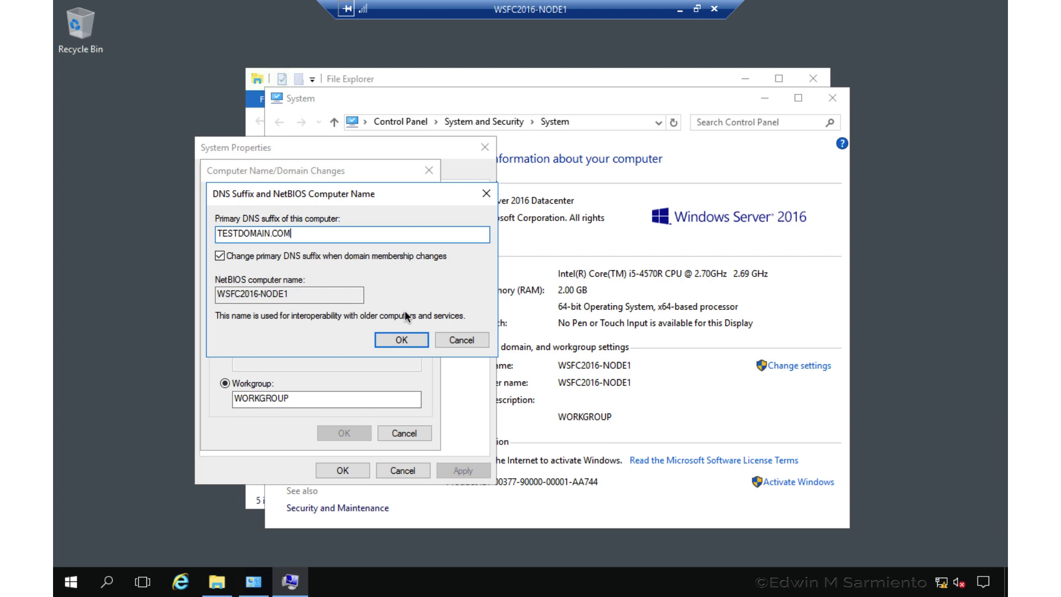
click(402, 340)
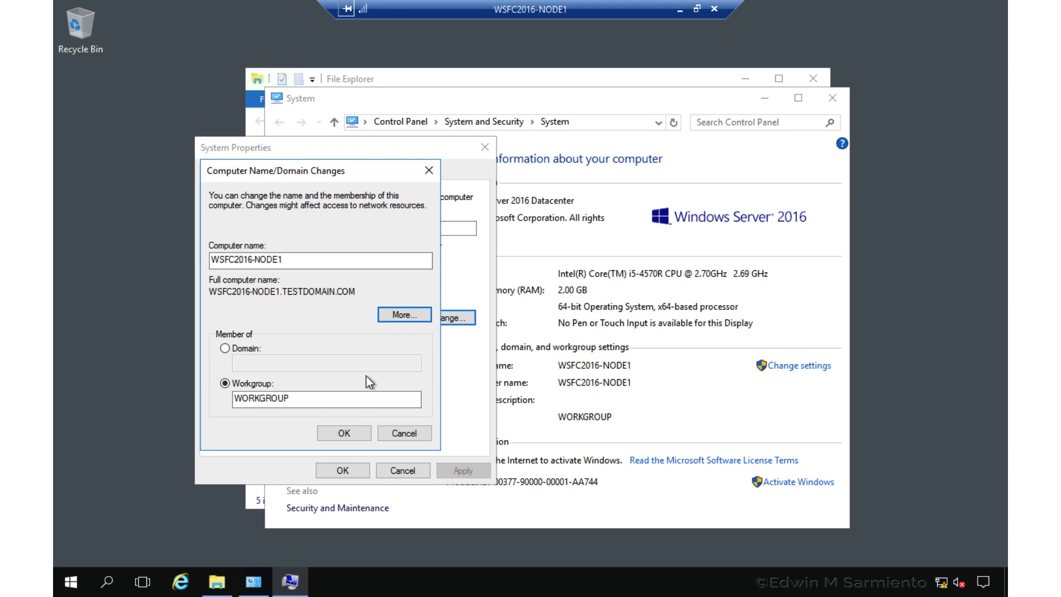
Apply the computer name changes while staying in WORKGROUP, and restart the computer immediately.
click(341, 432)
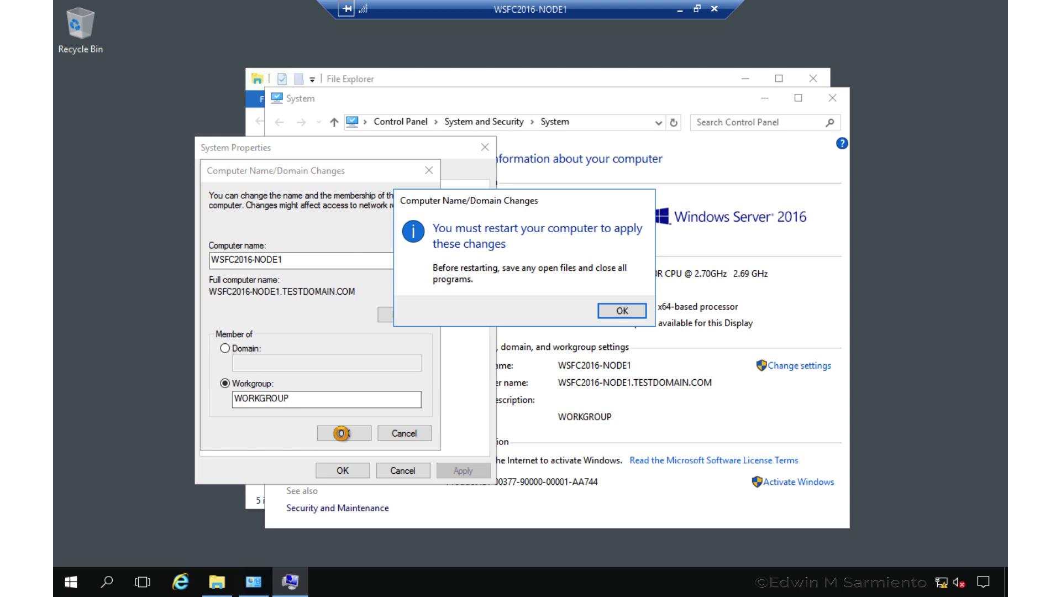
click(623, 311)
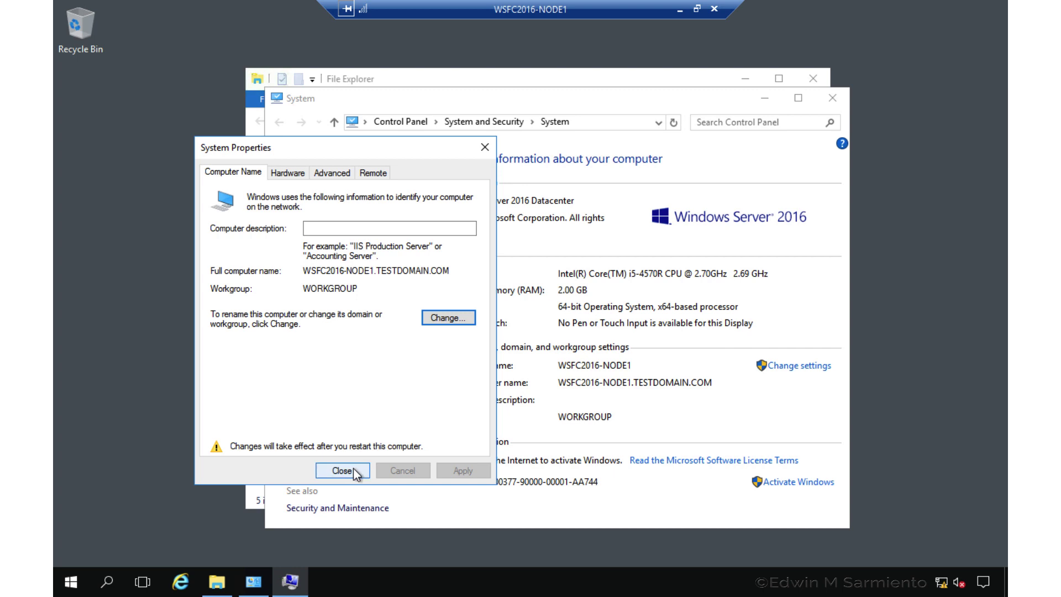
click(354, 469)
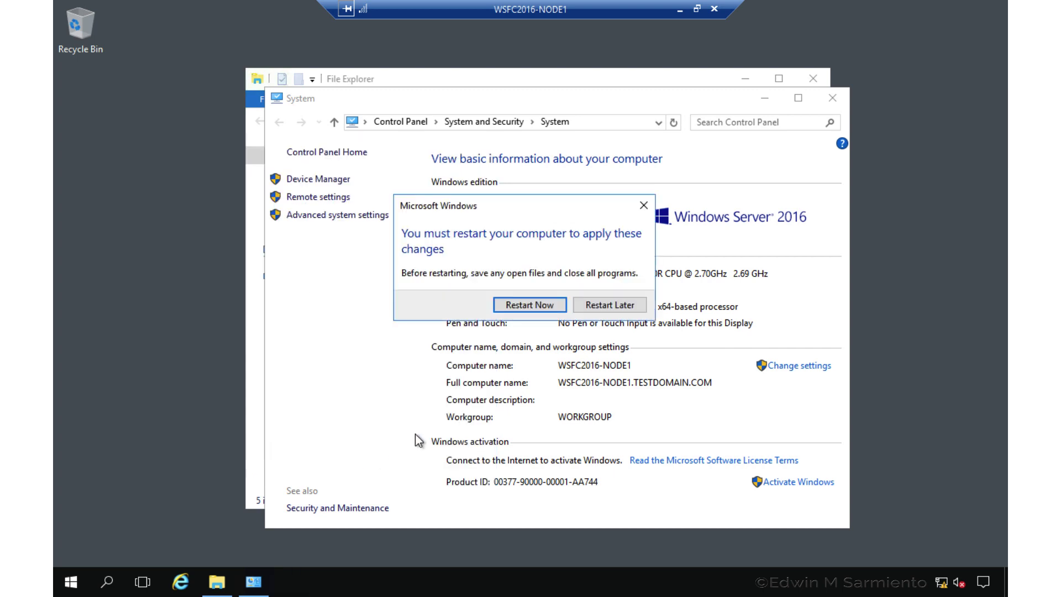
click(529, 307)
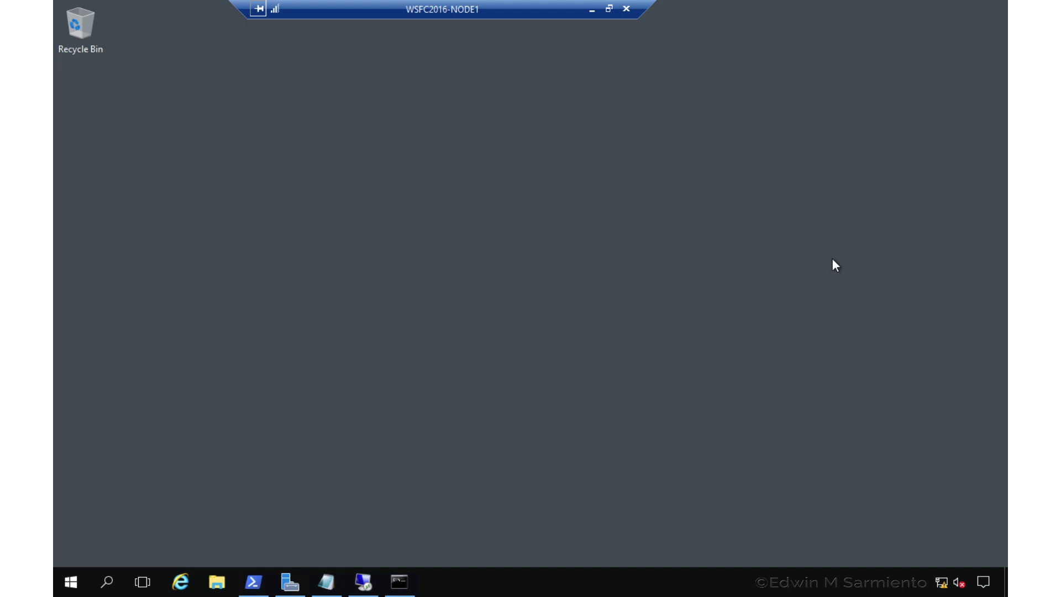
In the AD-DC1 DNS console, add host record WSFC2016-NODE1 with IP 172.16.0.61 to the TESTDOMAIN.COM zone, without an associated pointer record.
click(363, 582)
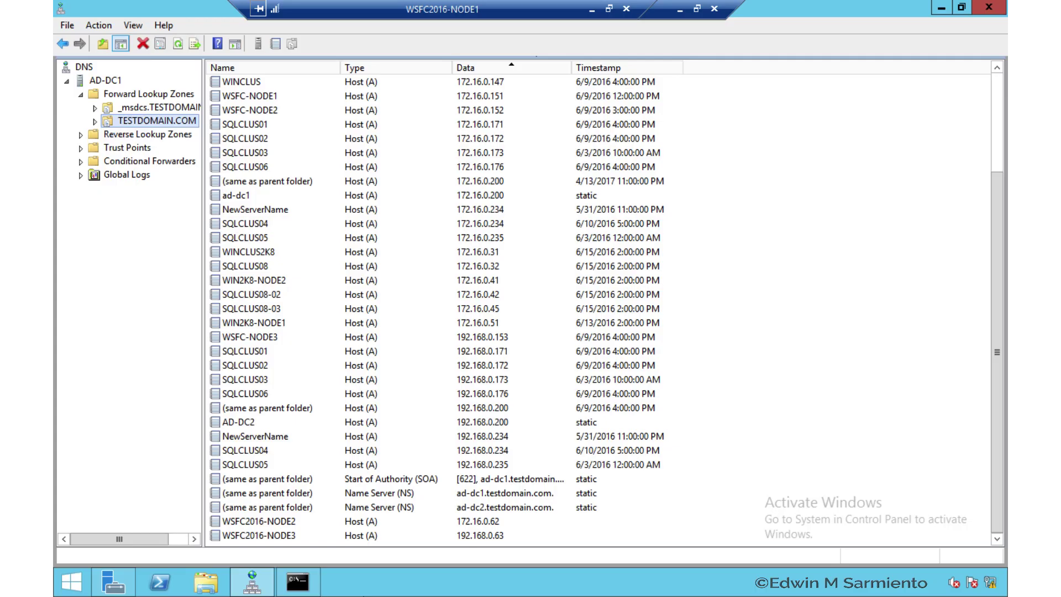
right_click(190, 127)
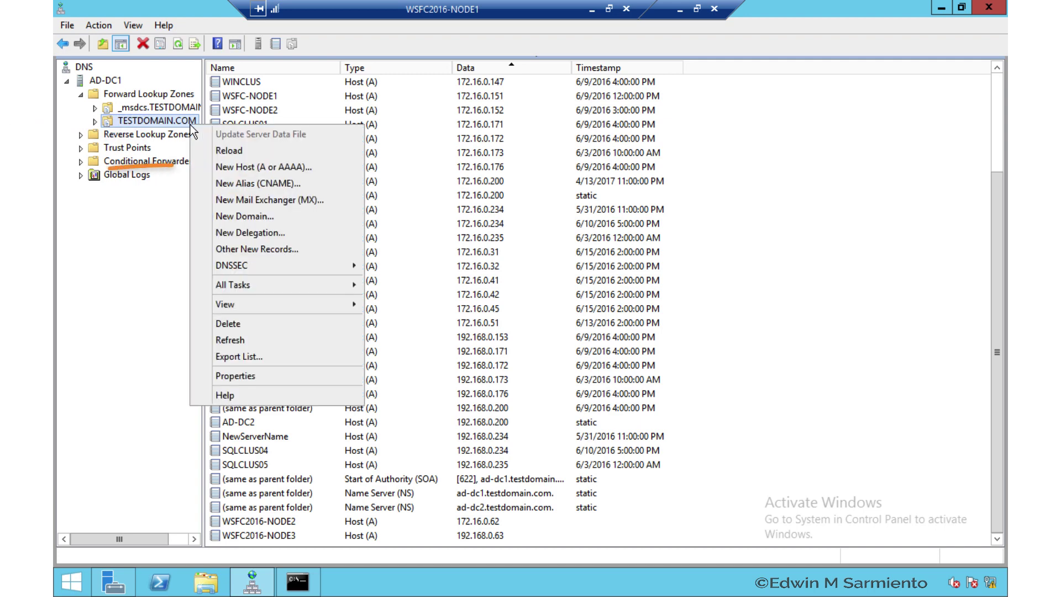
click(200, 165)
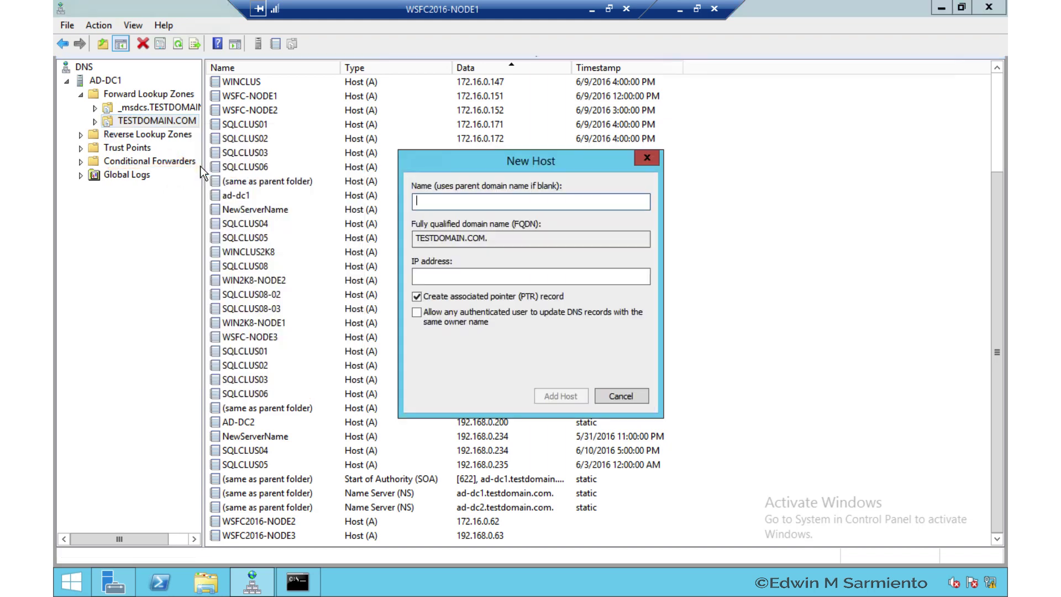
text(WSFC2016-NODE1)
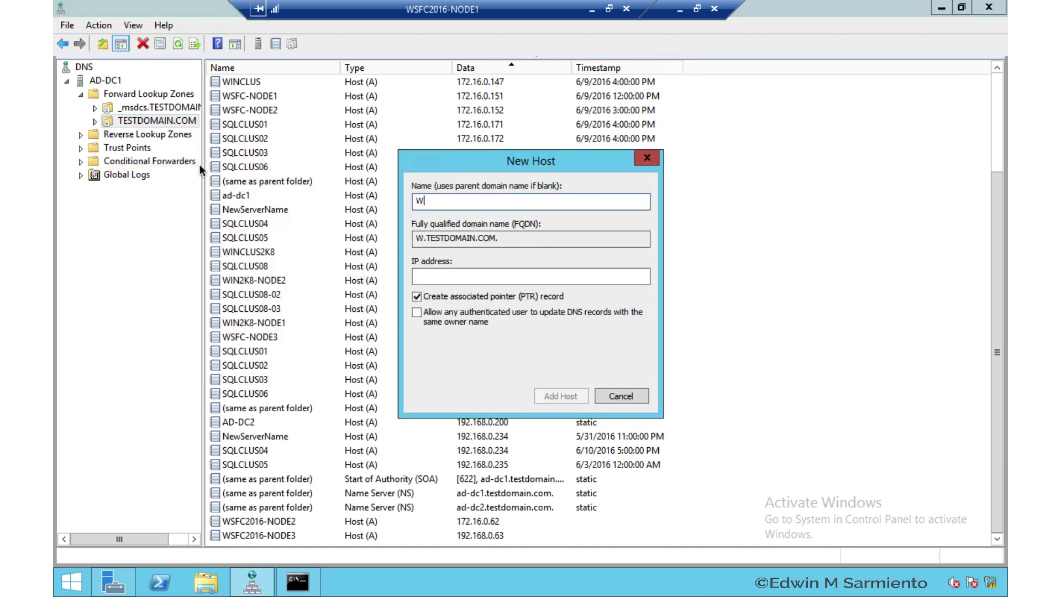
click(417, 296)
click(428, 275)
text(172.16.0.61)
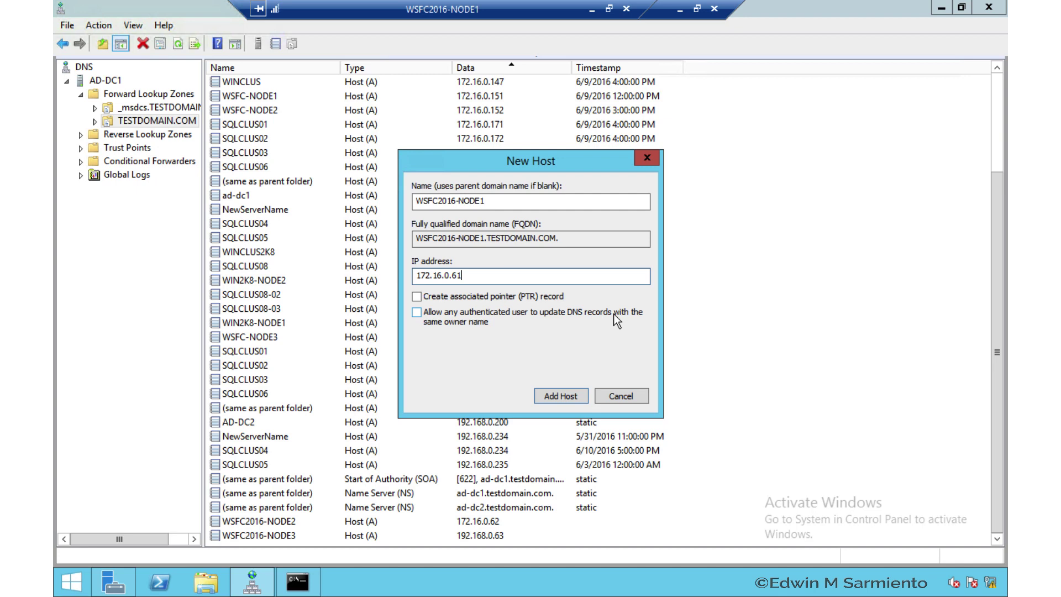
click(570, 393)
click(647, 344)
click(621, 395)
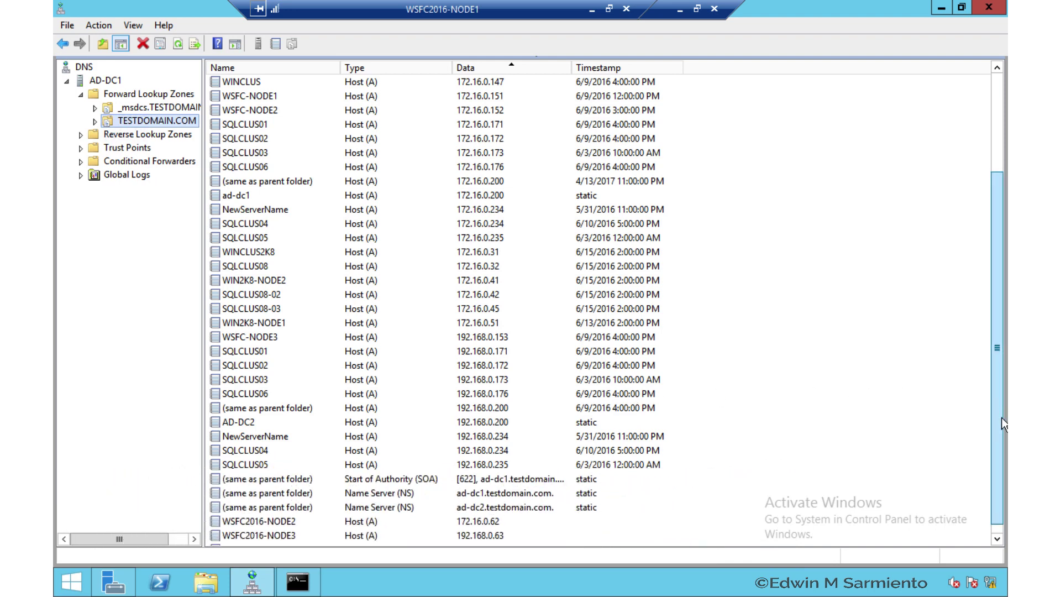
drag(999, 406, 1008, 447)
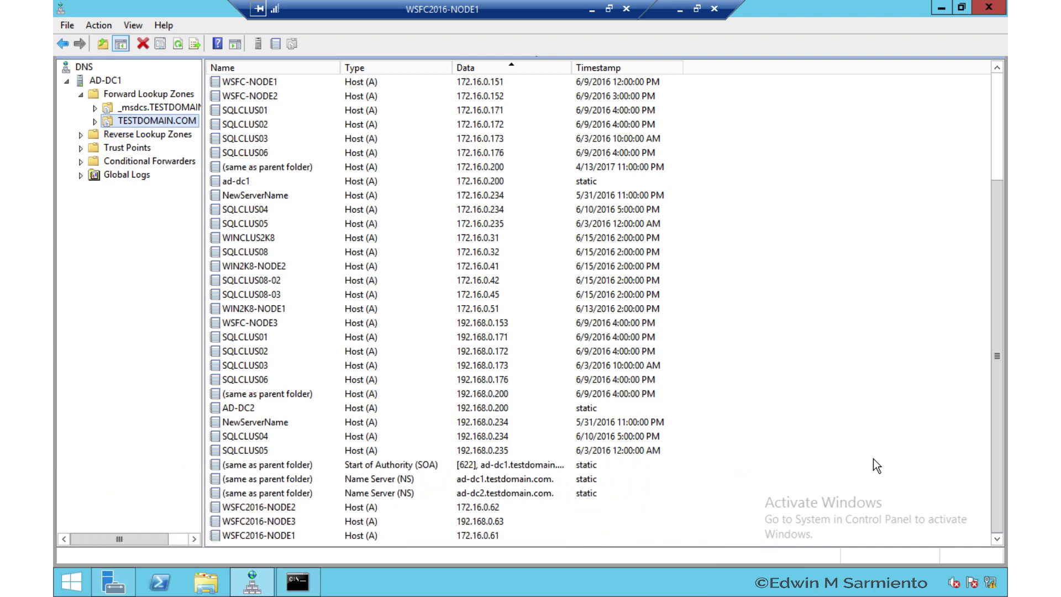
Test name resolution of the third node by pinging wsfc2016-node3.testdomain.com from the domain controller's command prompt.
click(308, 587)
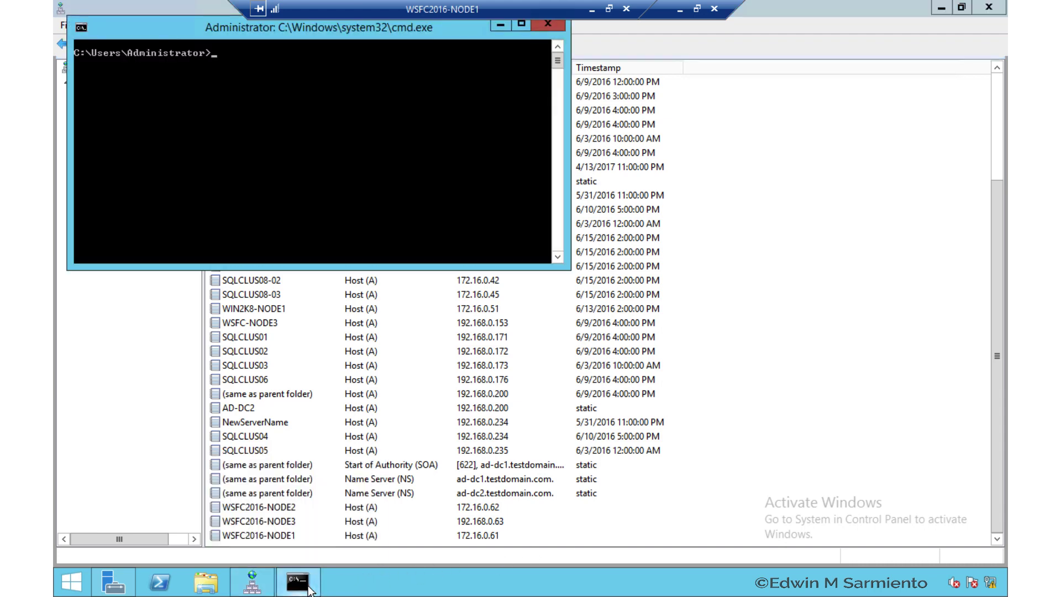
text(ping wsfc2016-node3.testdomain.com)
key(Return)
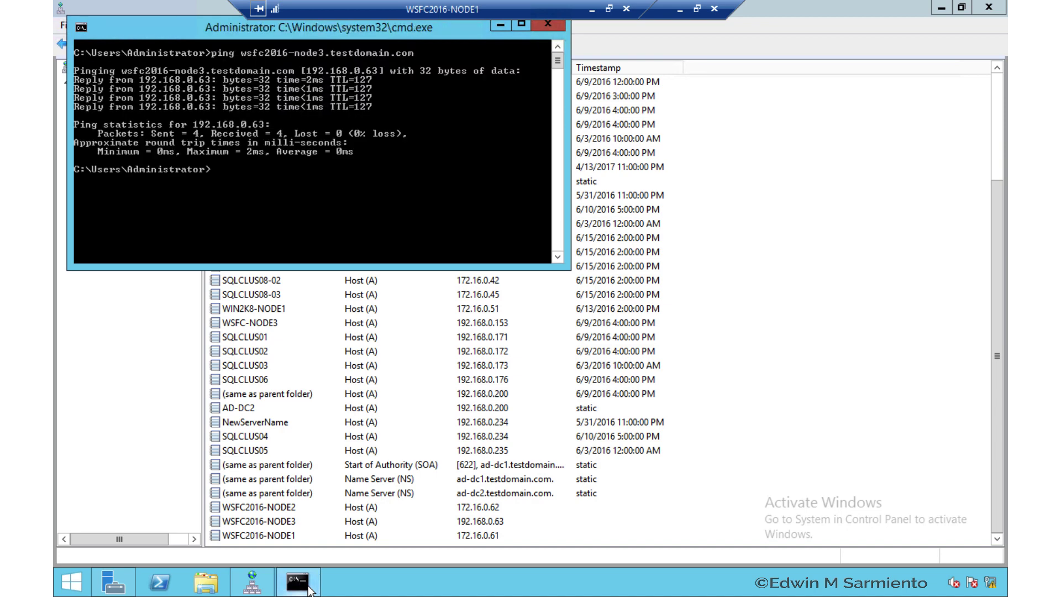
Ping wsfc2016-node2.testdomain.com by reusing the previous ping command with the node number changed to 2.
key(Up)
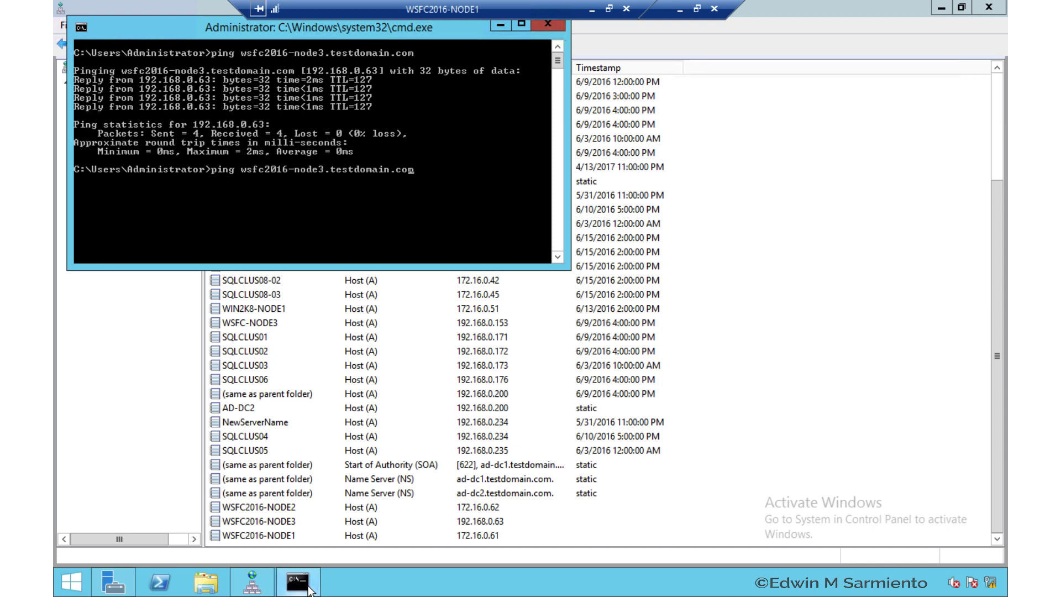
key(Left)
key(BackSpace)
text(2)
key(Return)
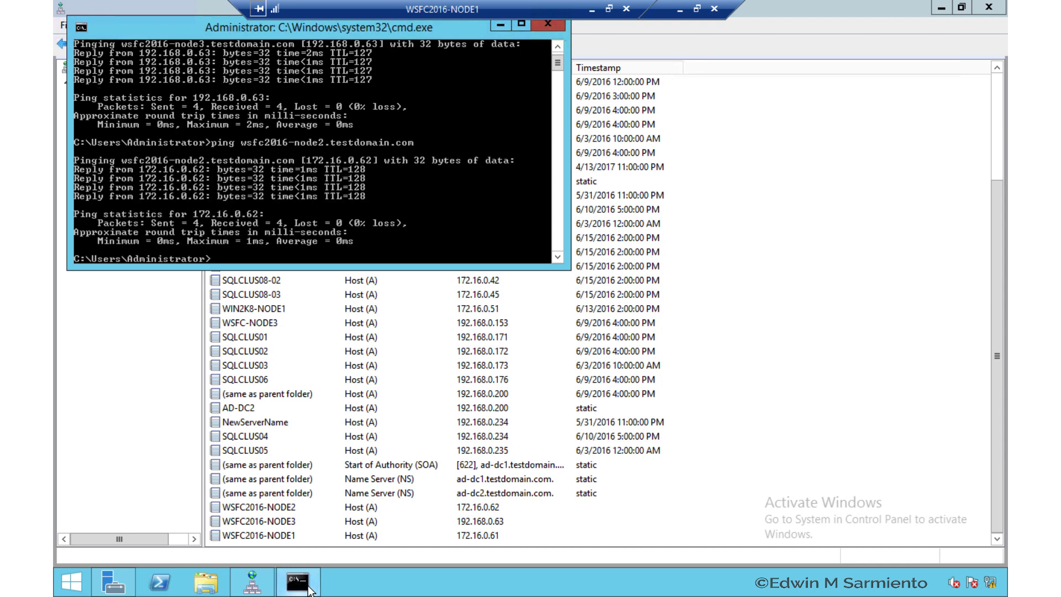
Ping wsfc2016-node1.testdomain.com by reusing the previous ping command with the node number changed to 1.
key(Up)
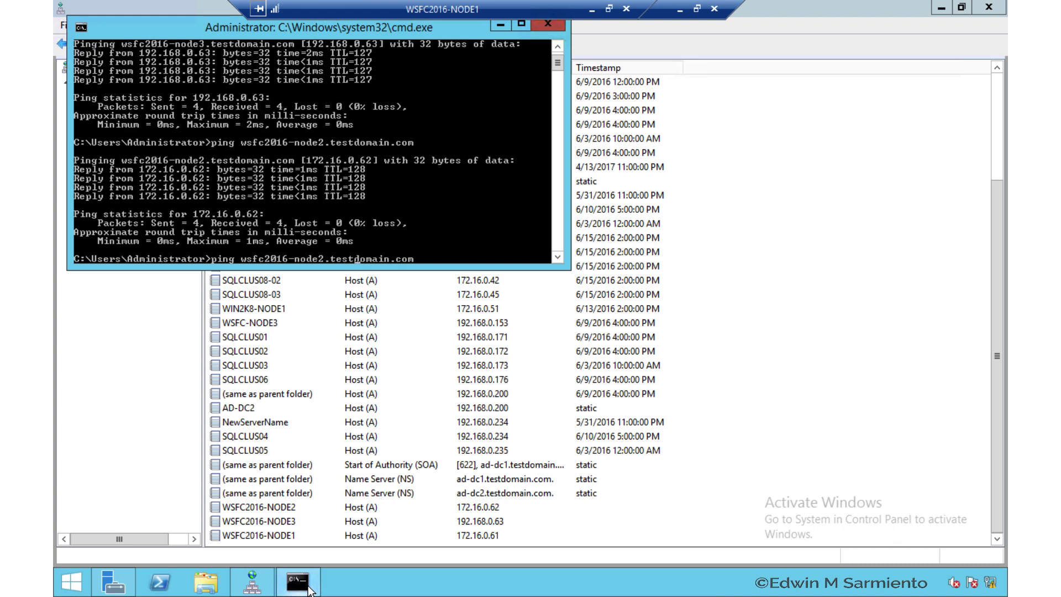
key(Left)
key(Left)
key(Left)
key(Left)
key(BackSpace)
text(1)
key(Return)
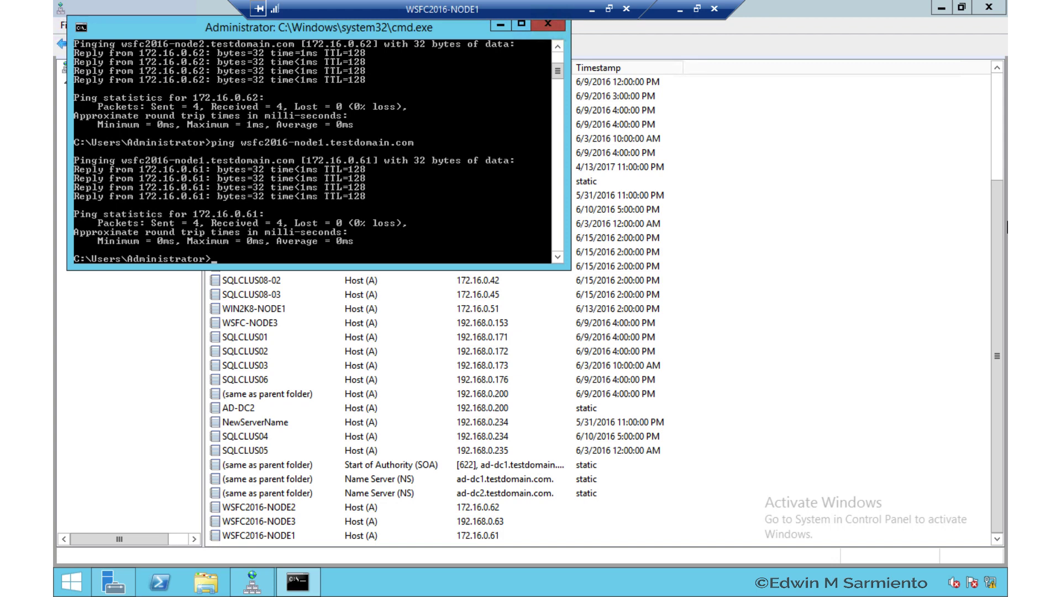
Return to the WSFC2016-NODE1 session and look up the clussvc account among the local users in Computer Management.
click(680, 9)
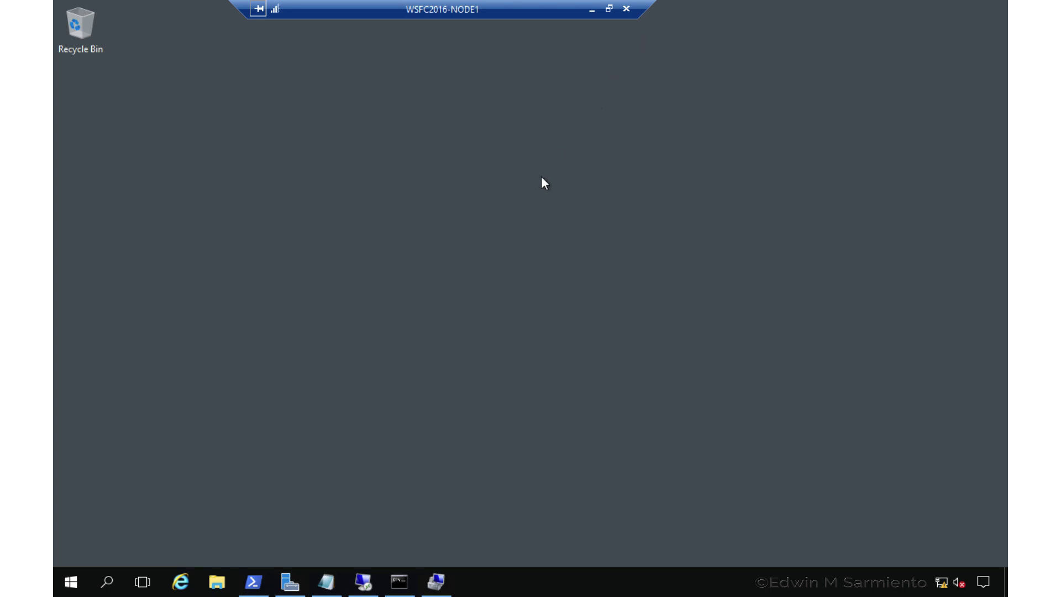
click(405, 582)
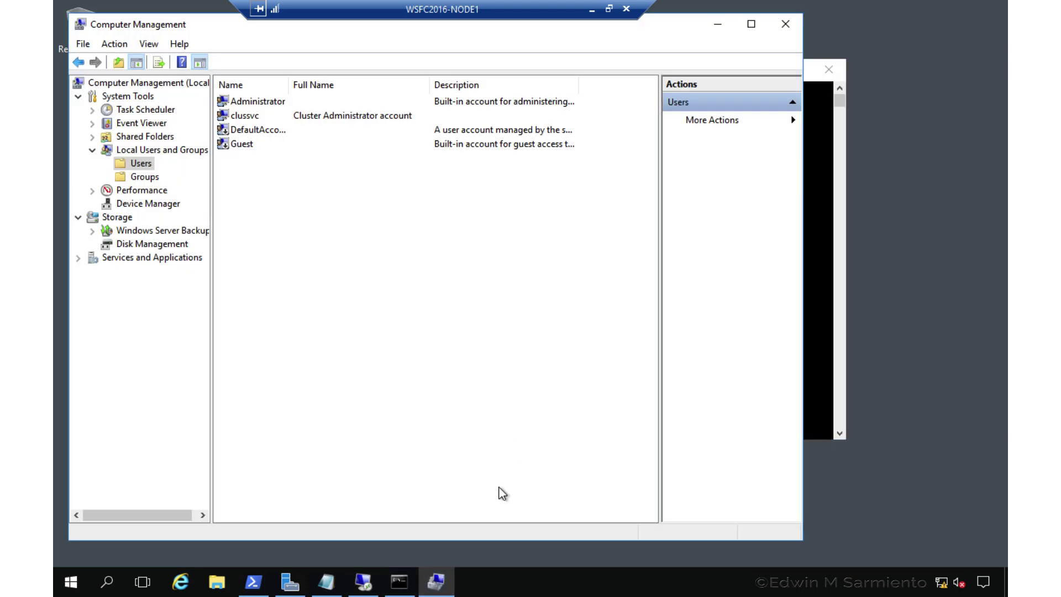
click(374, 116)
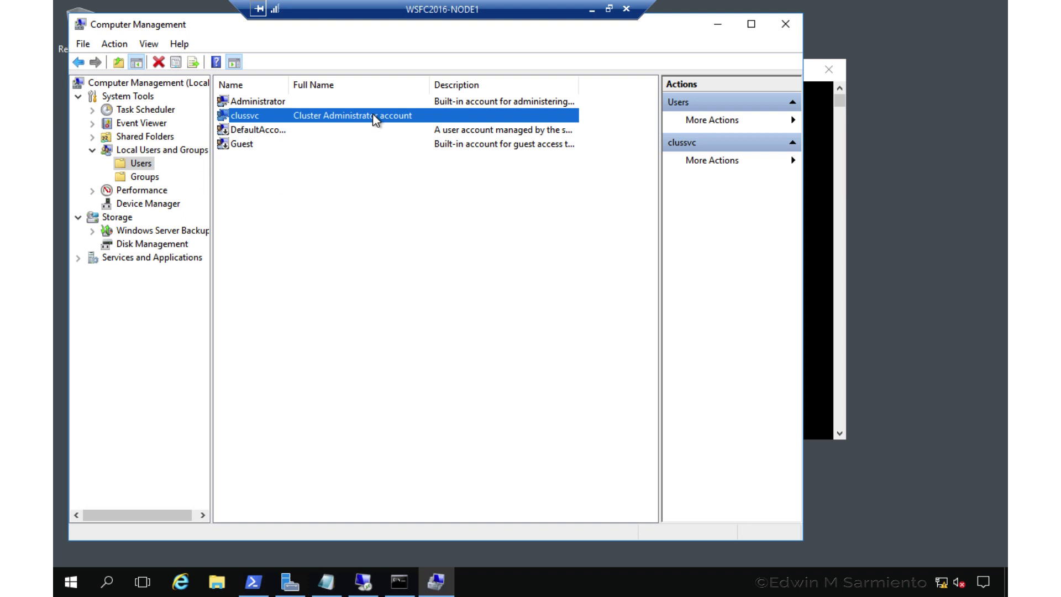
Check the local Administrators group for the clussvc account, and bring the command prompt forward to view its user profile path.
click(155, 178)
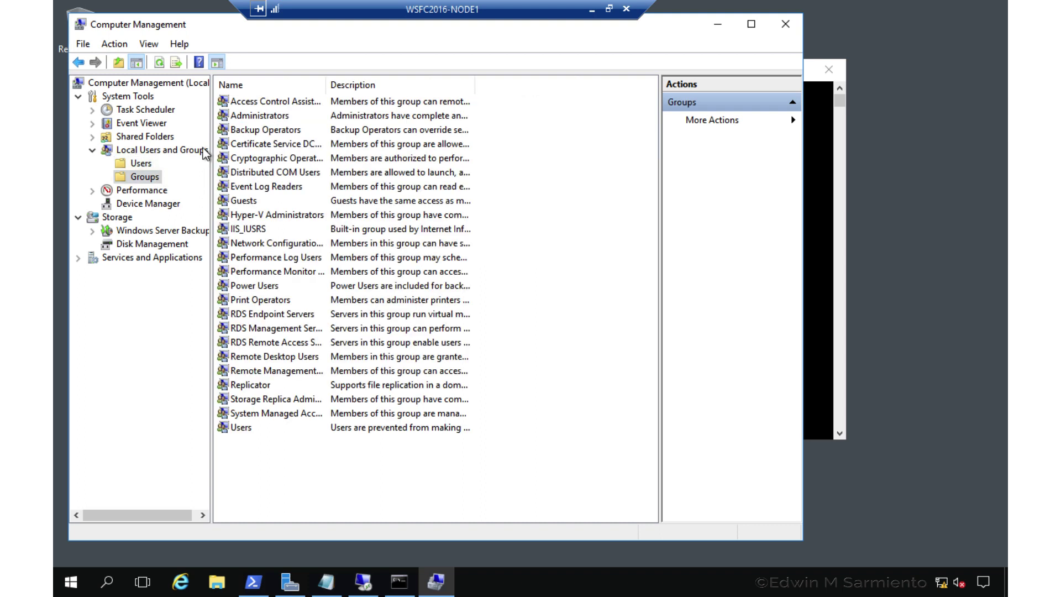
click(257, 116)
double_click(257, 116)
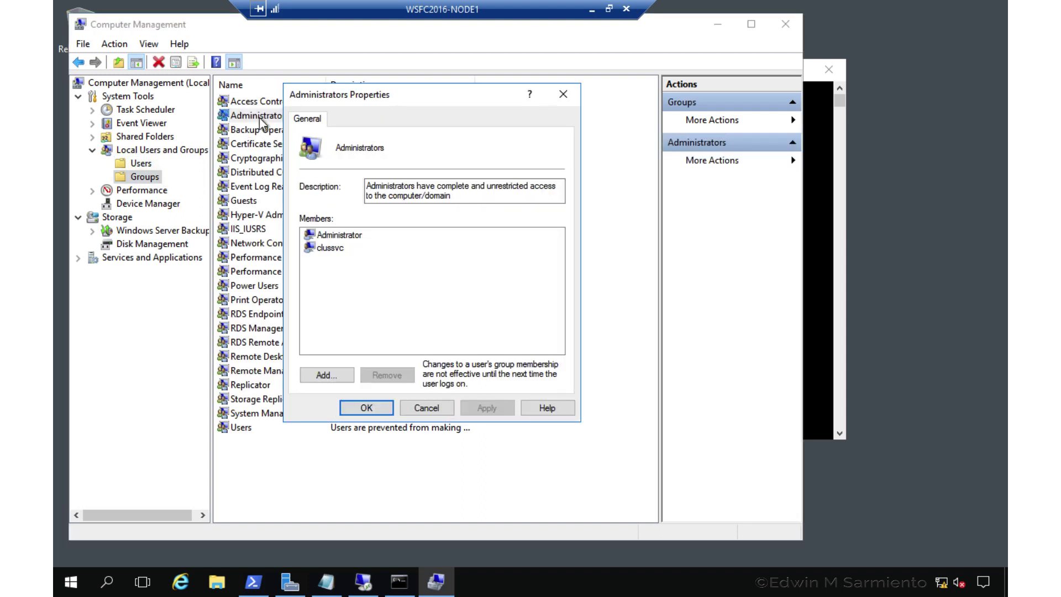
click(337, 251)
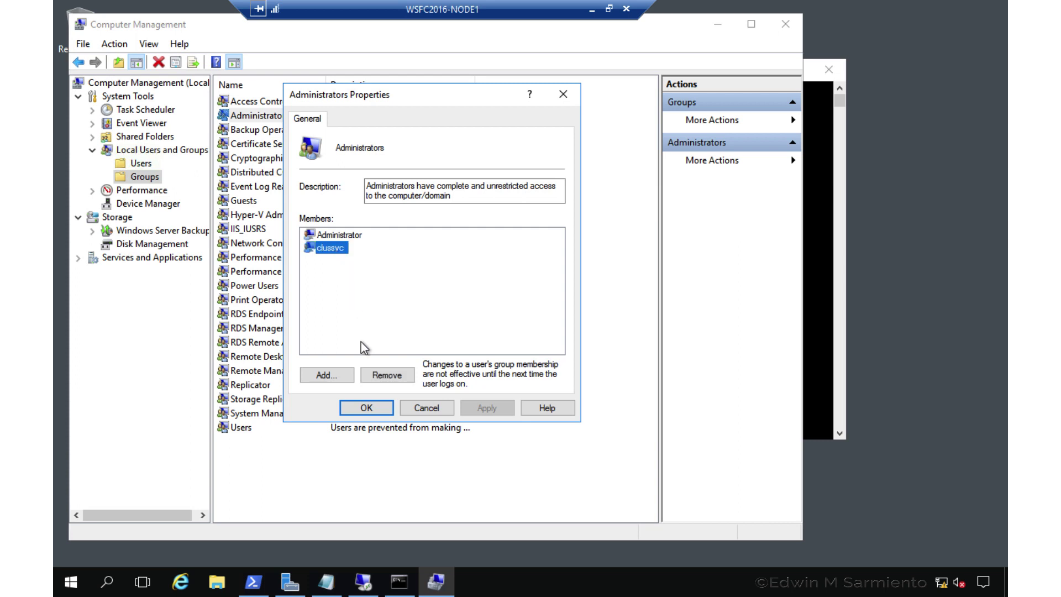
click(373, 406)
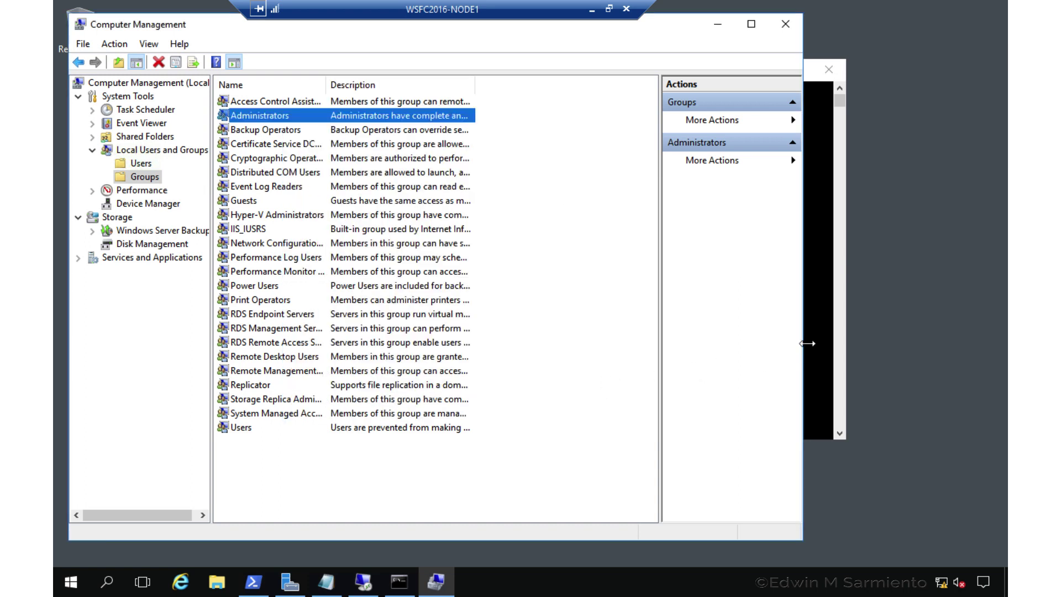
click(813, 344)
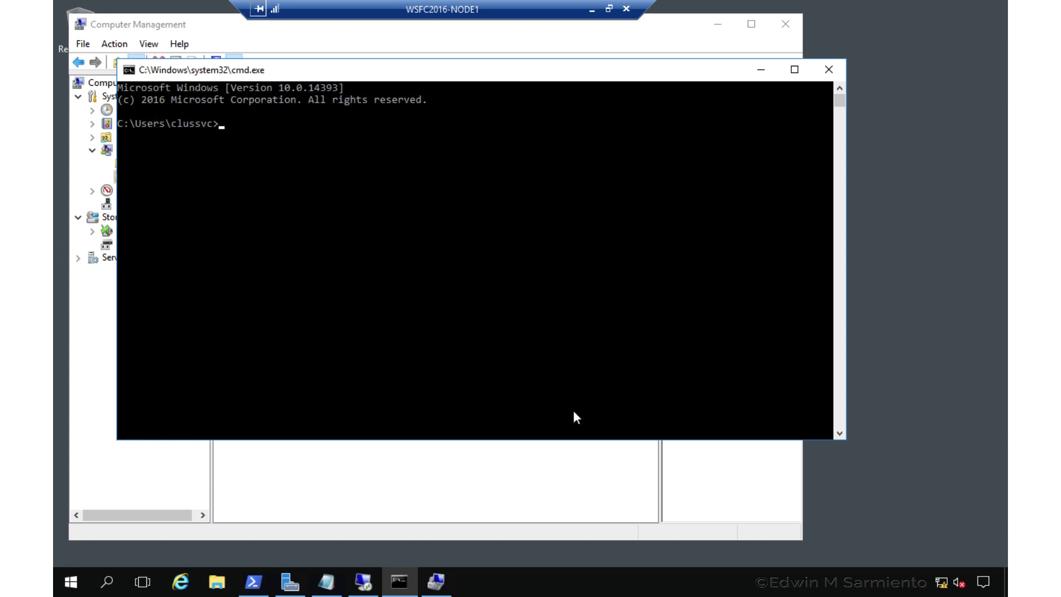
Switch to Notepad and copy the New-ItemProperty command that sets LocalAccountTokenFilterPolicy to 1.
click(327, 582)
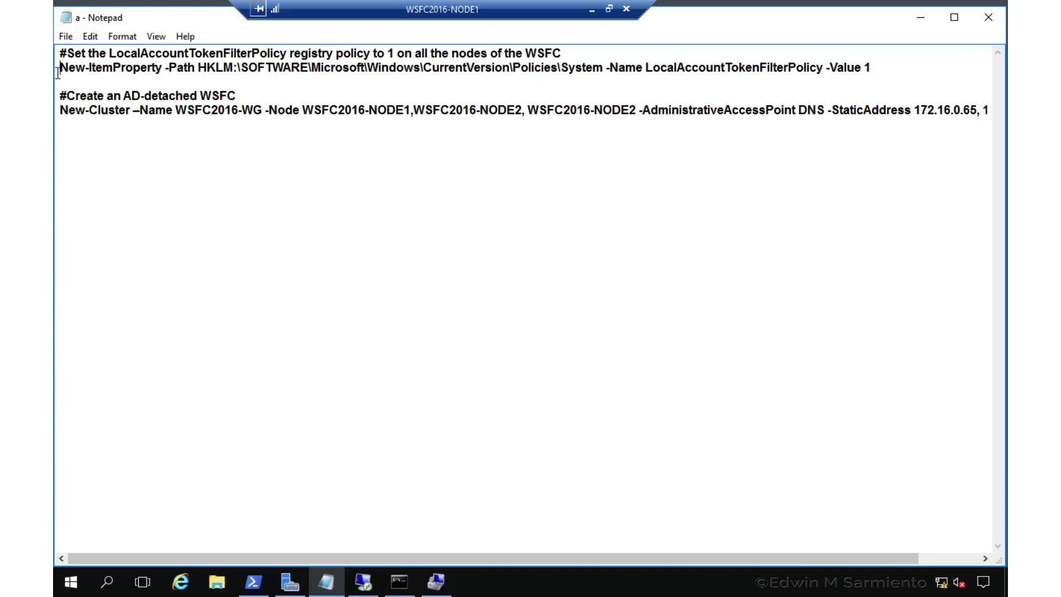
drag(57, 68, 59, 81)
right_click(77, 73)
click(111, 118)
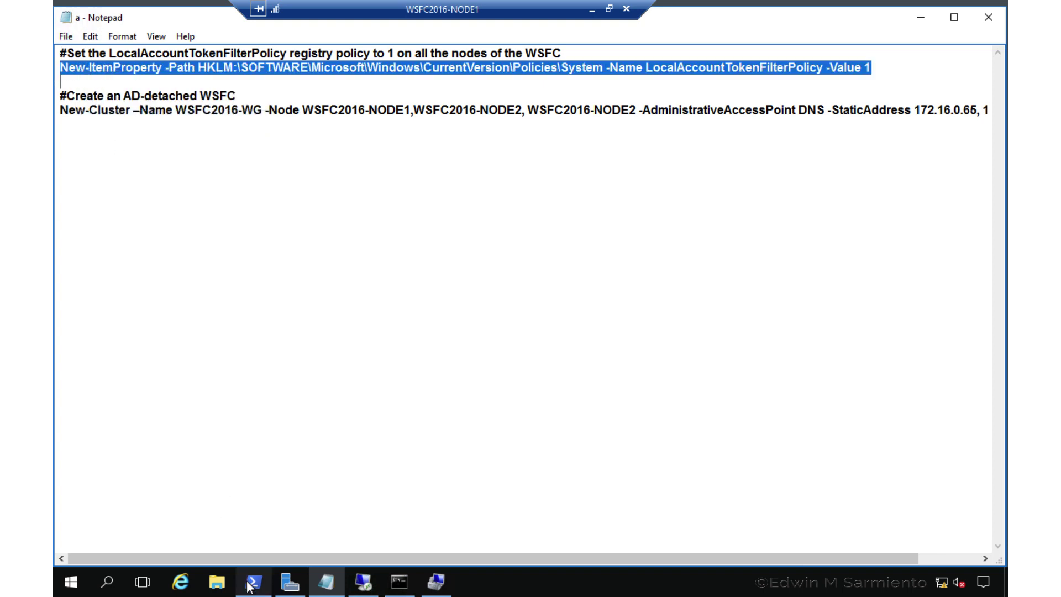
Run the copied New-ItemProperty command in PowerShell to set the LocalAccountTokenFilterPolicy registry value to 1.
click(254, 581)
right_click(255, 77)
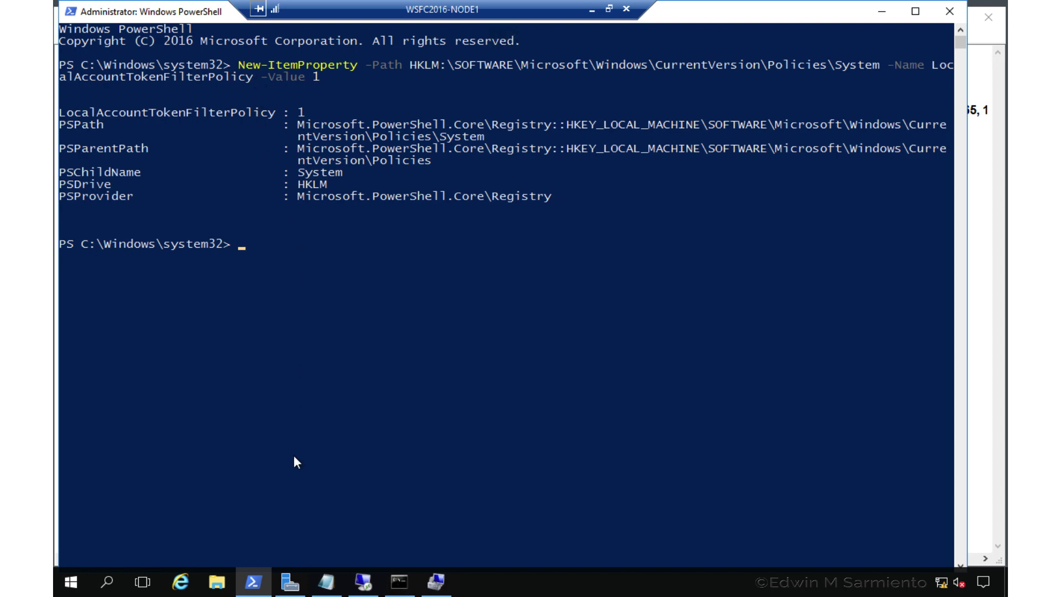
Install the Failover Clustering feature with its management tools on WSFC2016-NODE1 through a role-based installation in Server Manager.
click(290, 582)
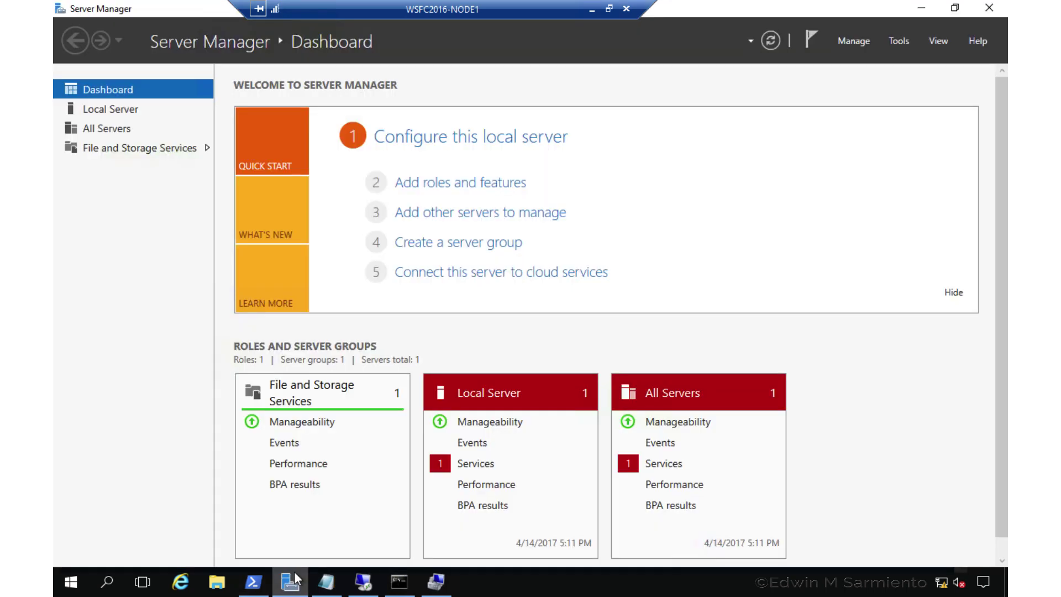
click(514, 195)
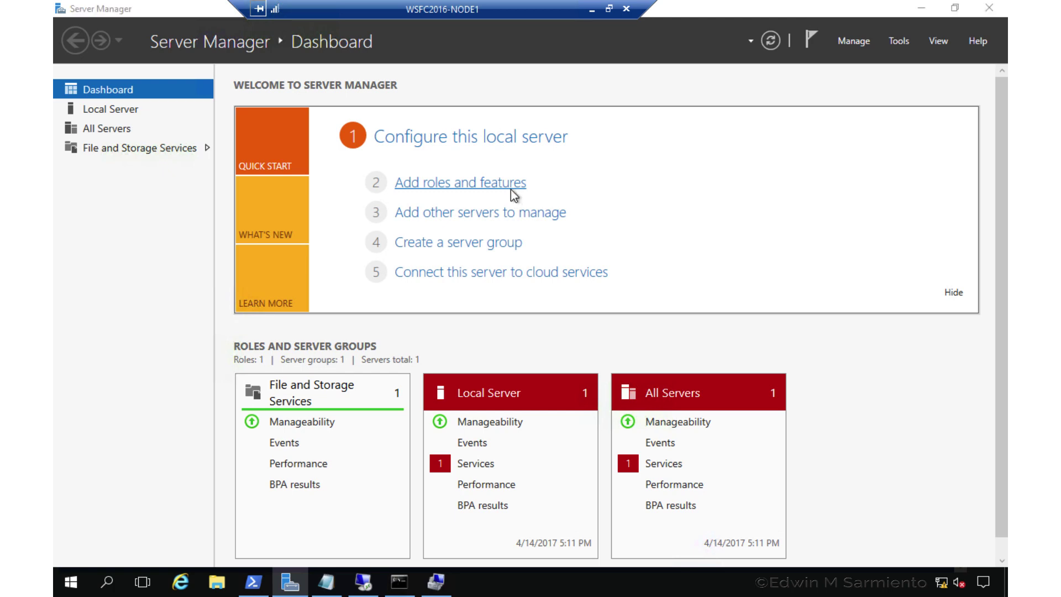
click(509, 442)
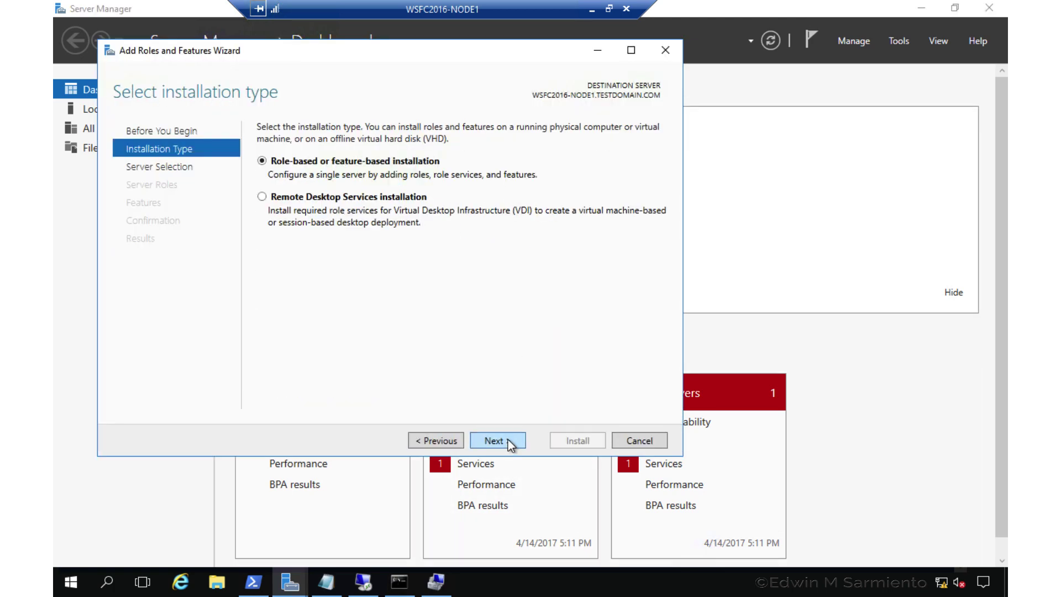
click(509, 441)
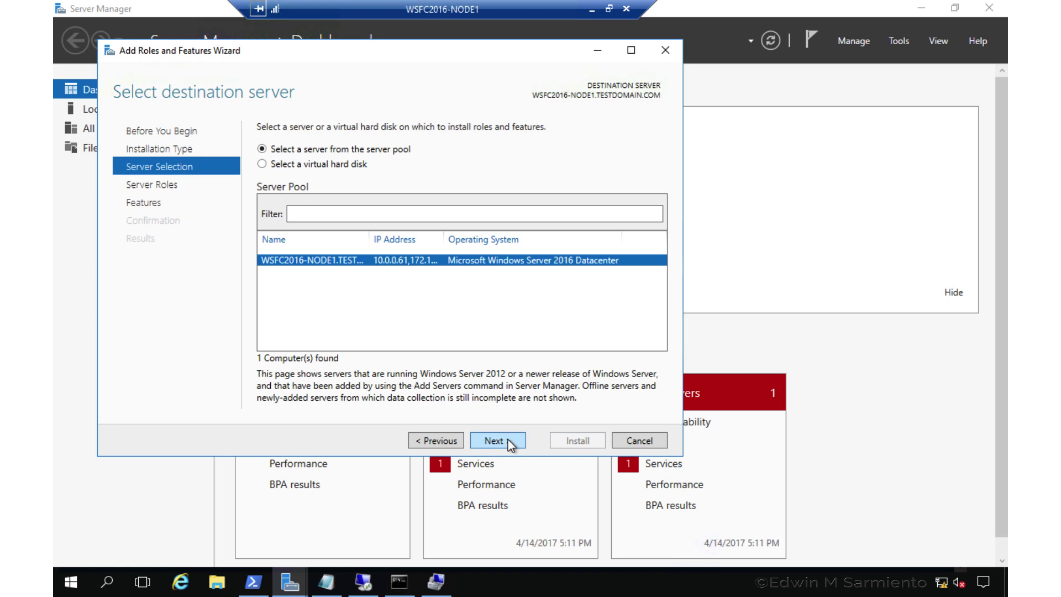
click(509, 440)
click(508, 439)
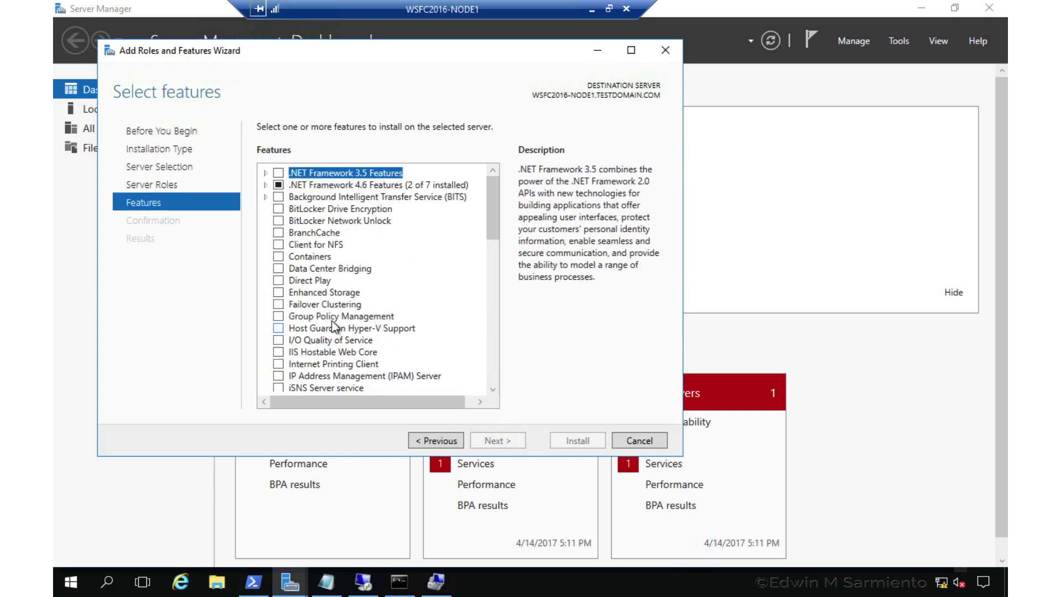
click(279, 304)
click(434, 370)
click(488, 440)
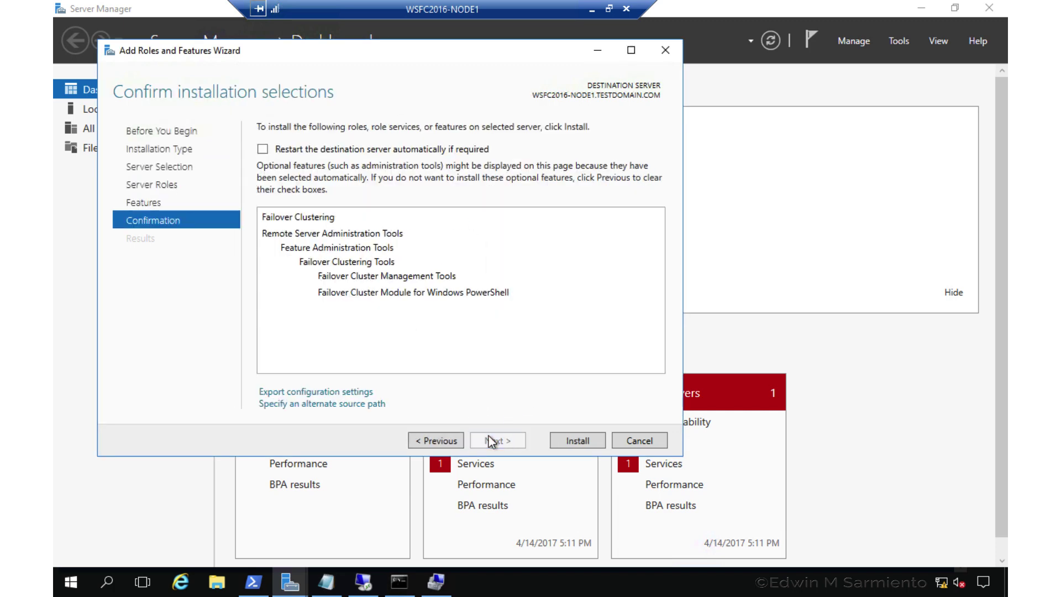
click(570, 440)
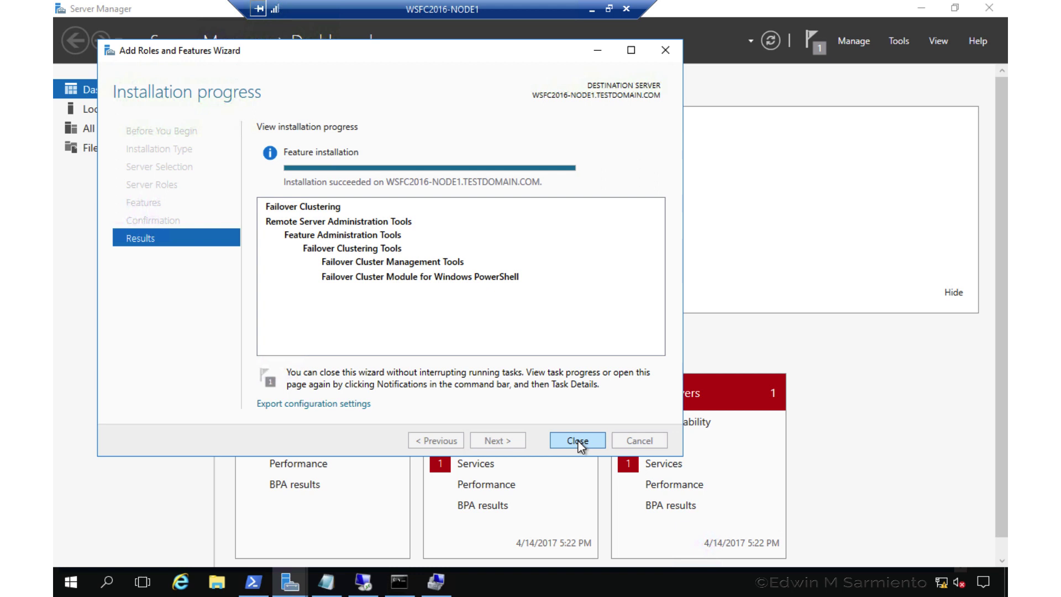
click(578, 441)
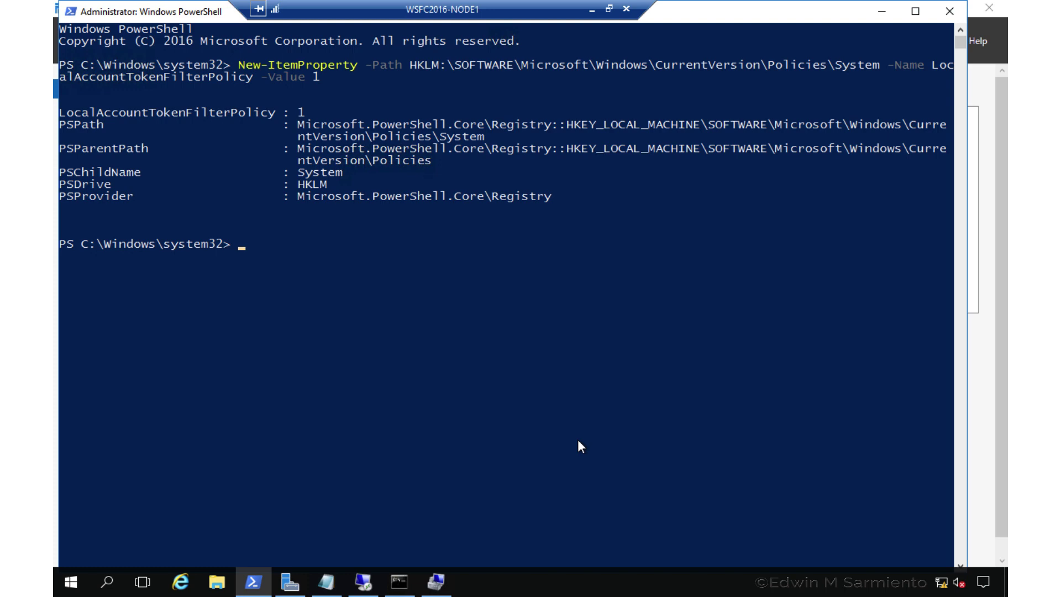
Open Failover Cluster Manager with cluadmin.msc and start validating a configuration, continuing to the server selection.
key(super+r)
text(cluadmin.msc)
key(Return)
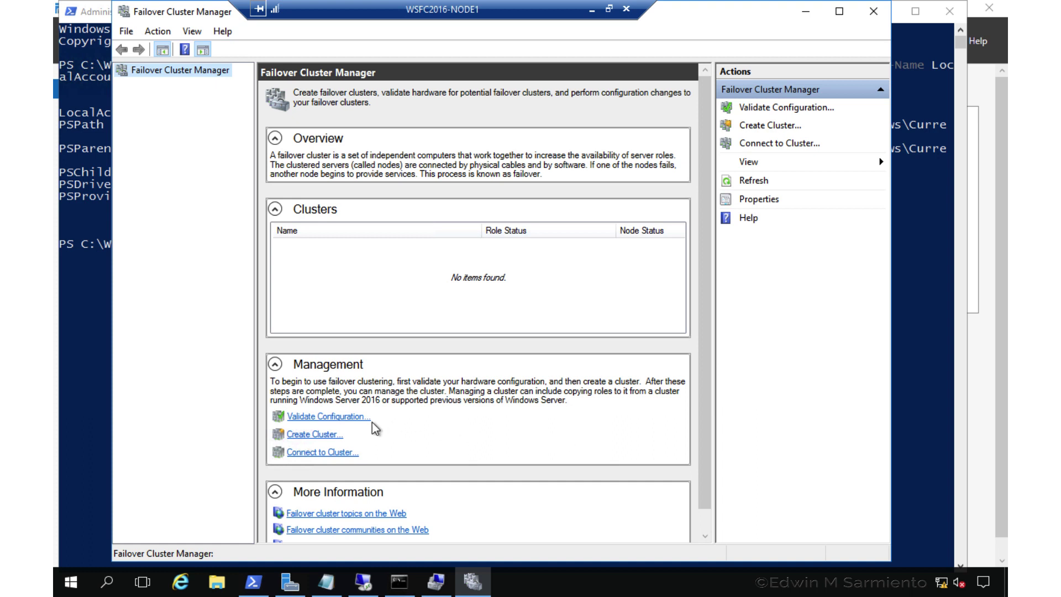
click(360, 421)
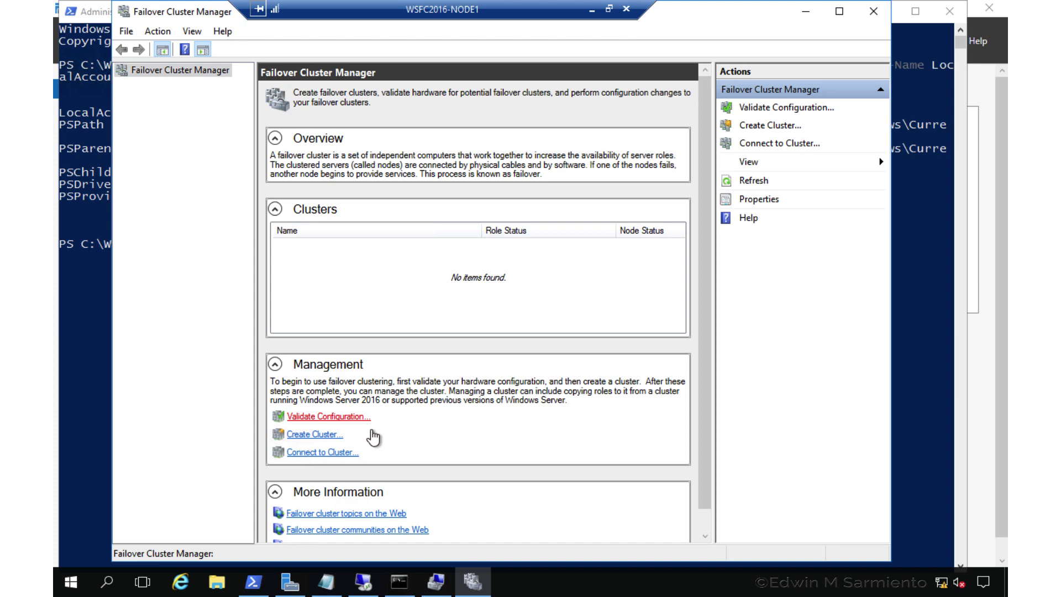
click(621, 435)
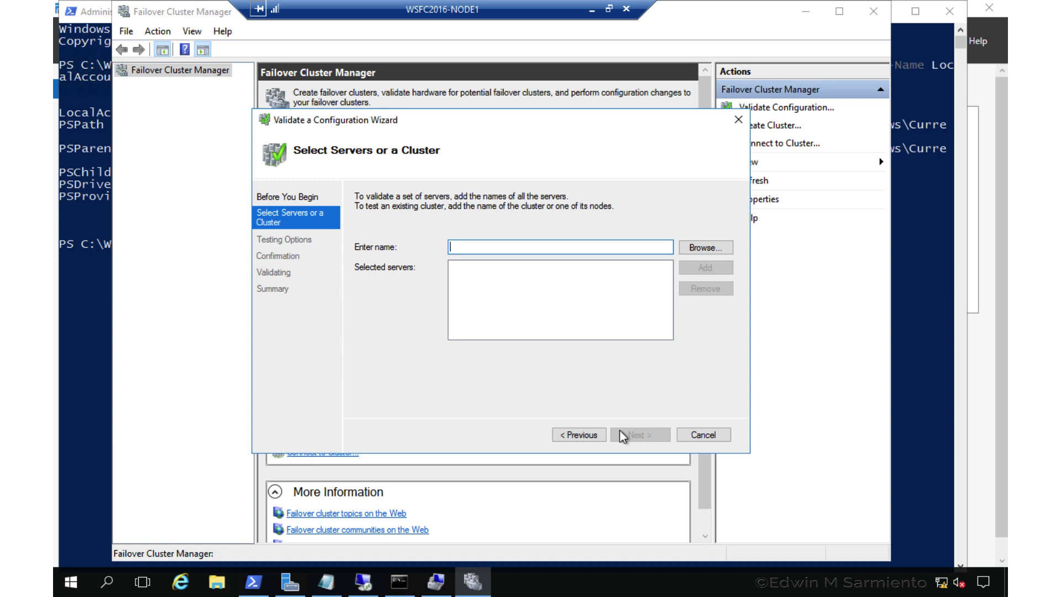
Add WSFC2016-NODE1, WSFC2016-NODE2 and WSFC2016-NODE3 as the servers to validate, and continue to the testing options.
text(WSFC2016-NODE1)
click(701, 271)
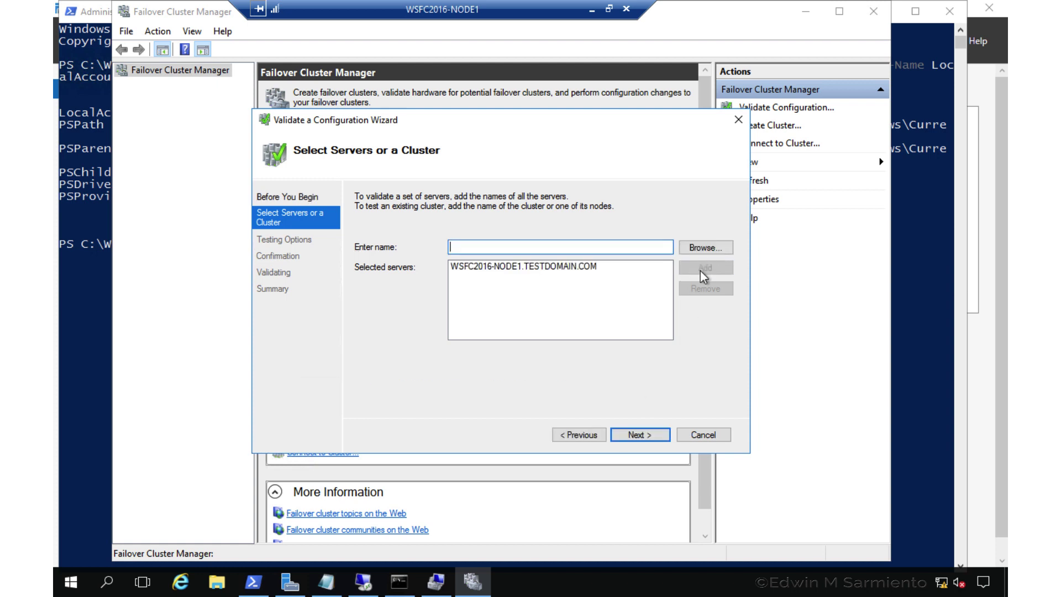
text(WSFC2016-NODE2)
click(700, 267)
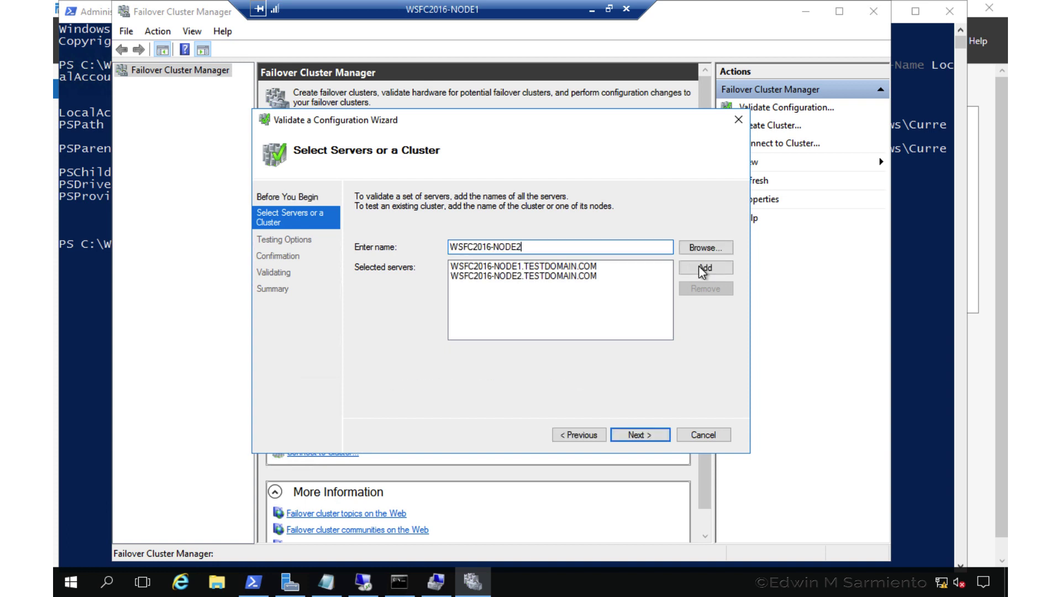
click(641, 437)
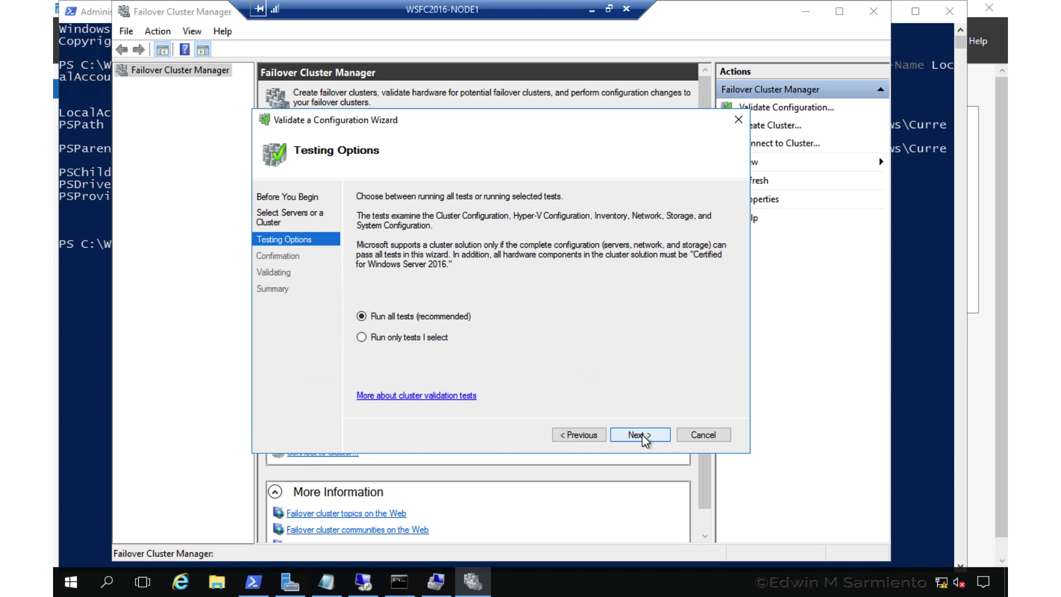
Examine the test categories offered when running only selected tests, and return to the testing options.
click(435, 340)
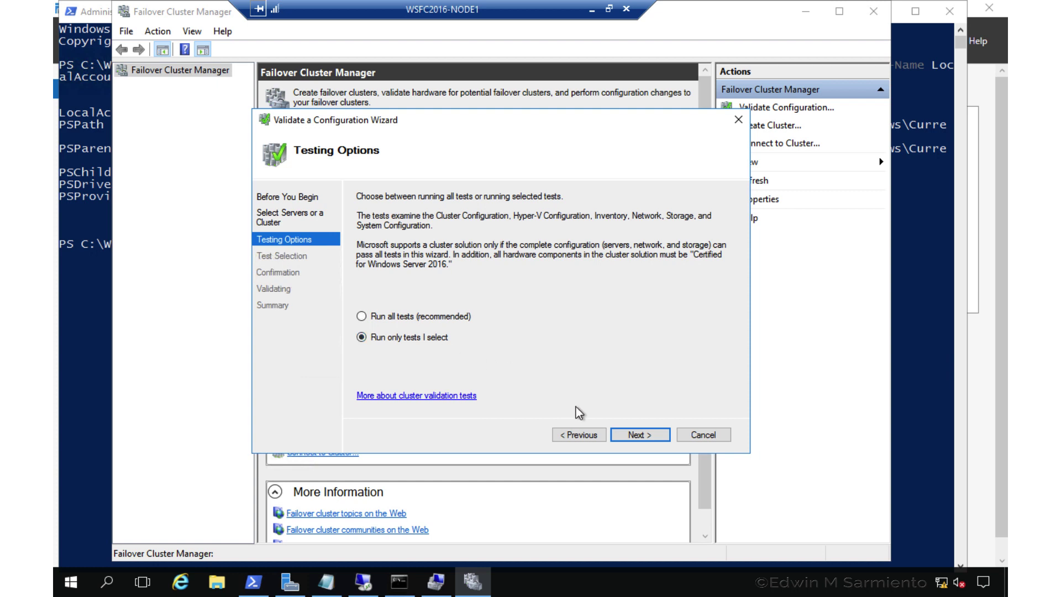
click(635, 437)
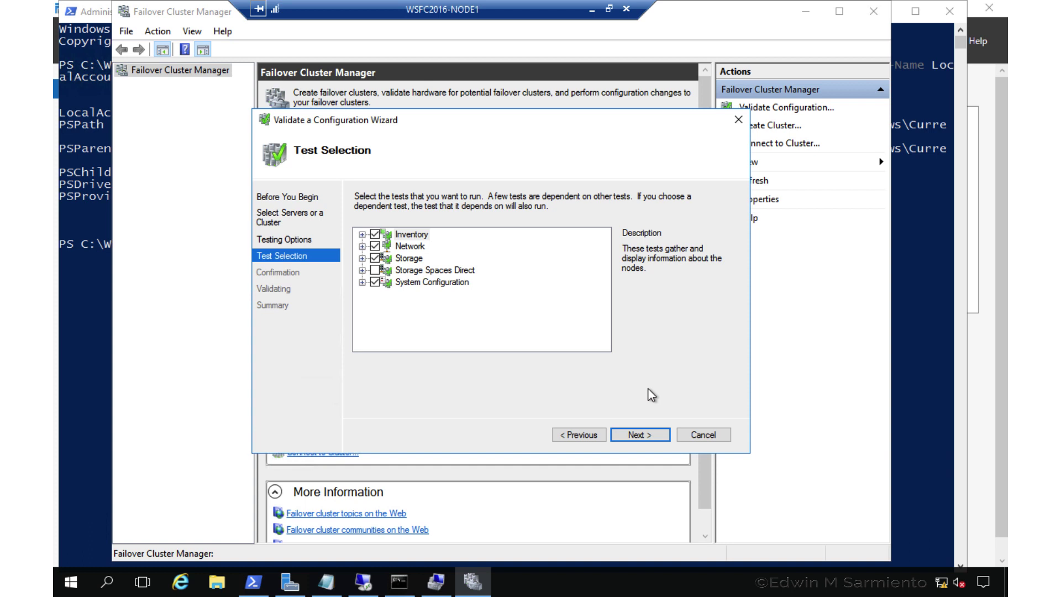
click(593, 434)
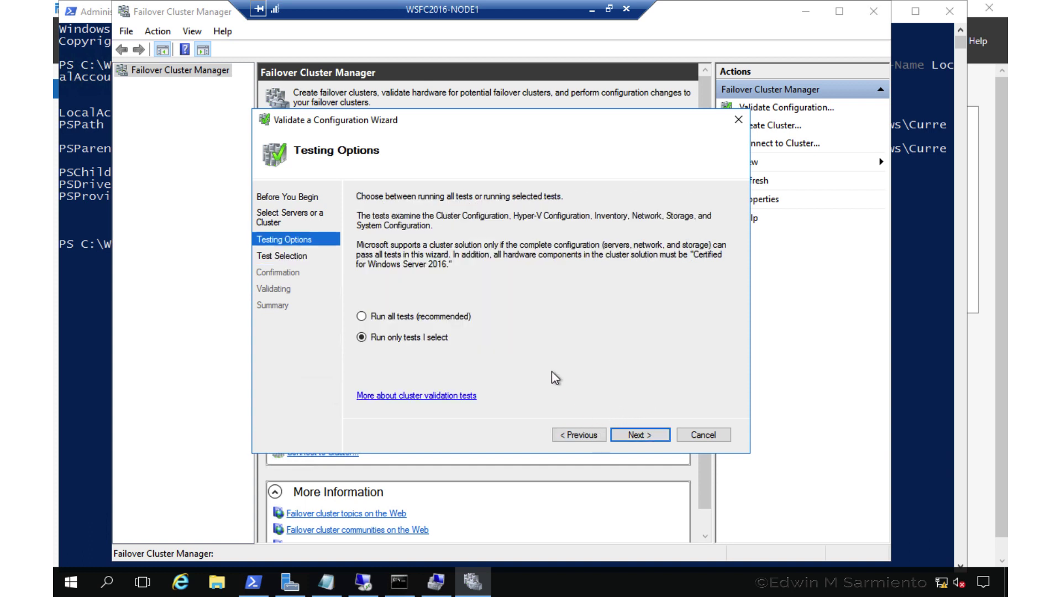
Choose to run all tests and start the cluster validation.
click(454, 321)
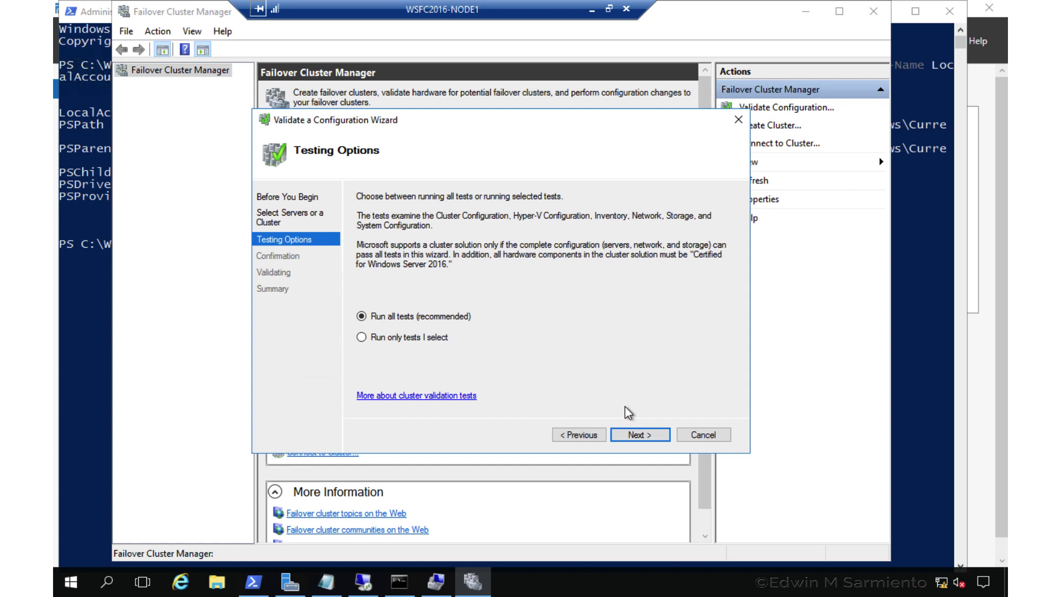
click(641, 434)
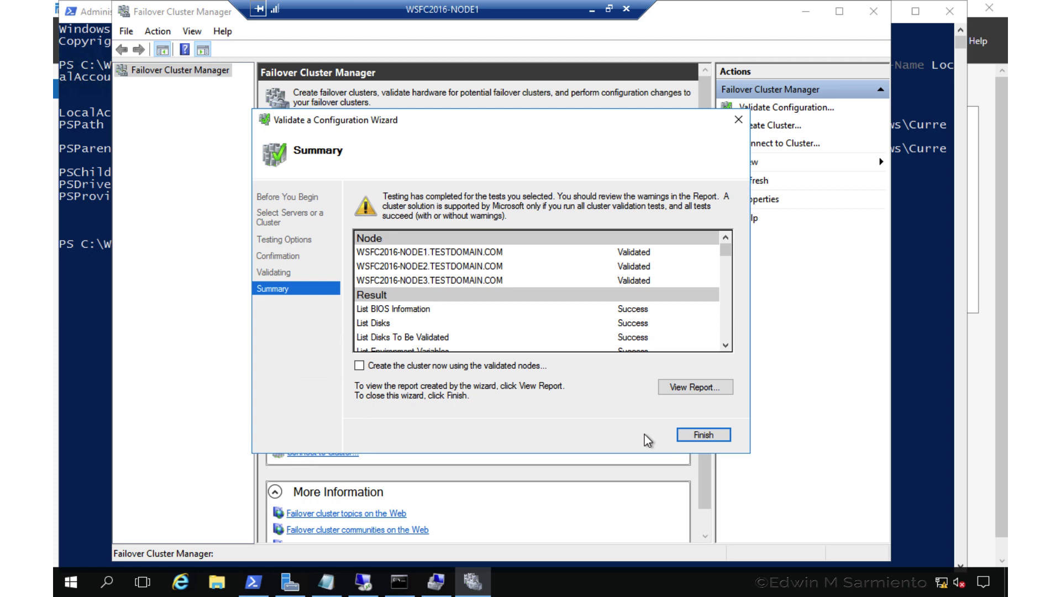
Examine the Active Directory configuration result under System Configuration in the validation report, and close the report.
click(692, 389)
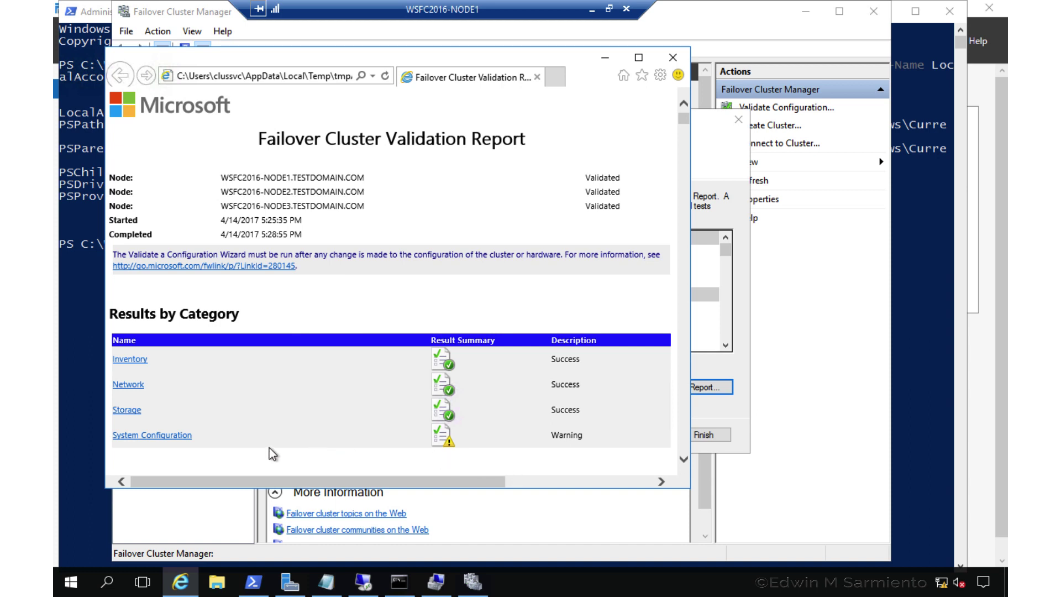
click(182, 438)
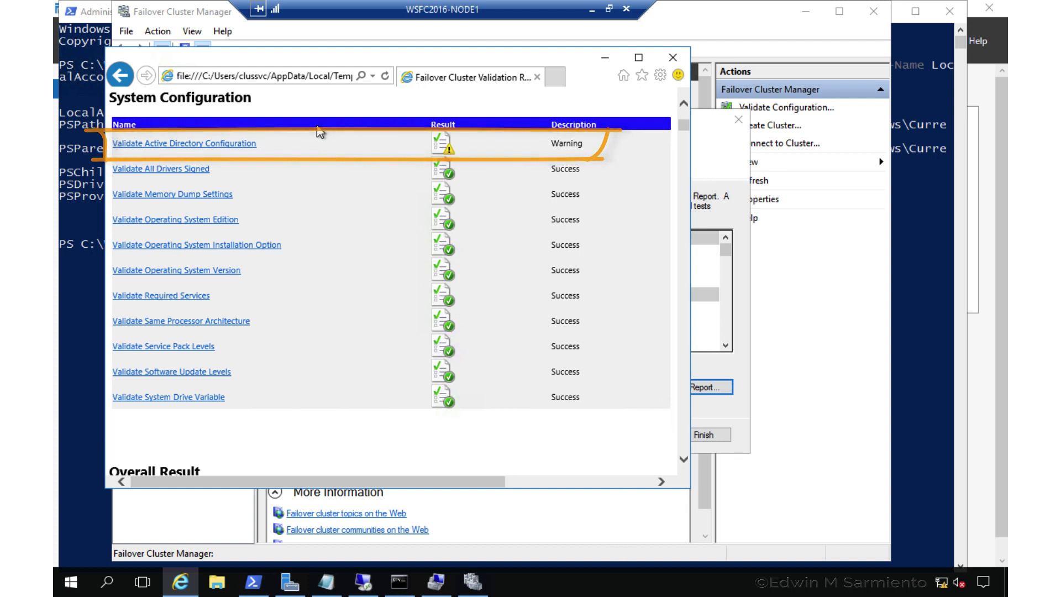
click(247, 144)
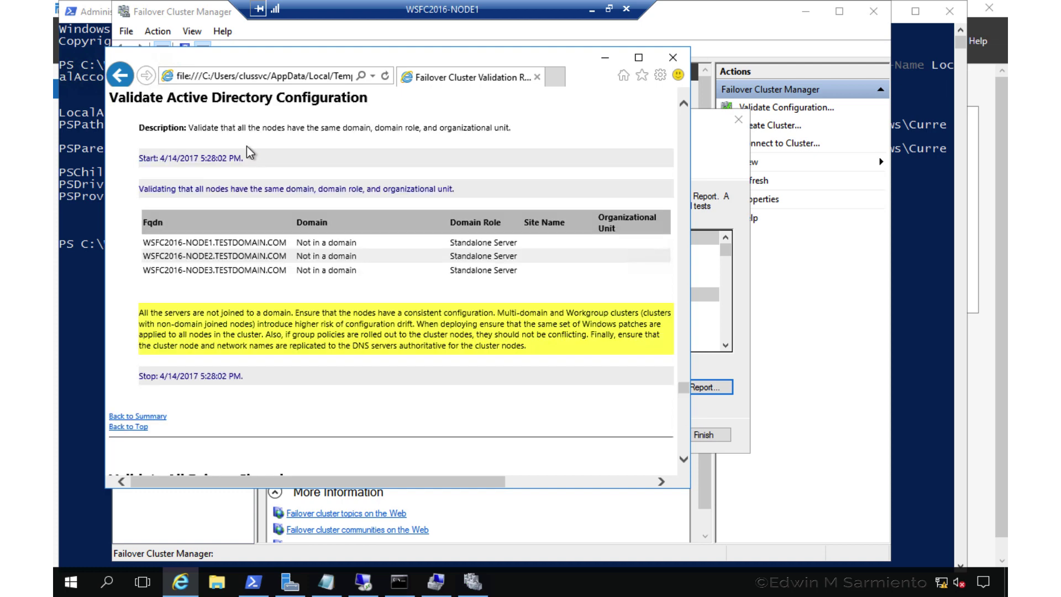
click(670, 56)
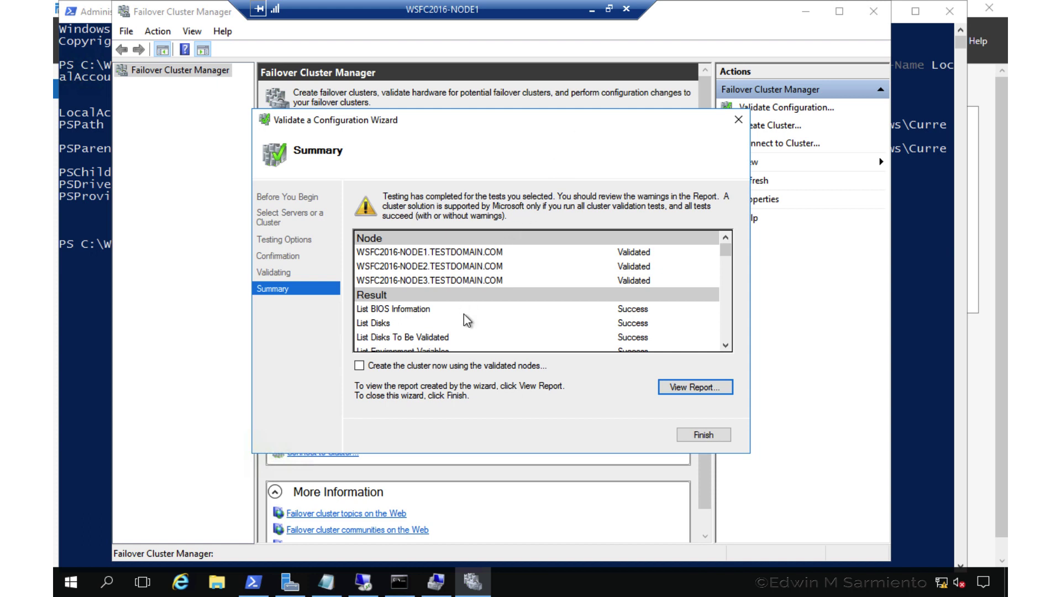
Finish the validation with the option to create the cluster now using the validated nodes, and continue to the cluster access point.
click(383, 369)
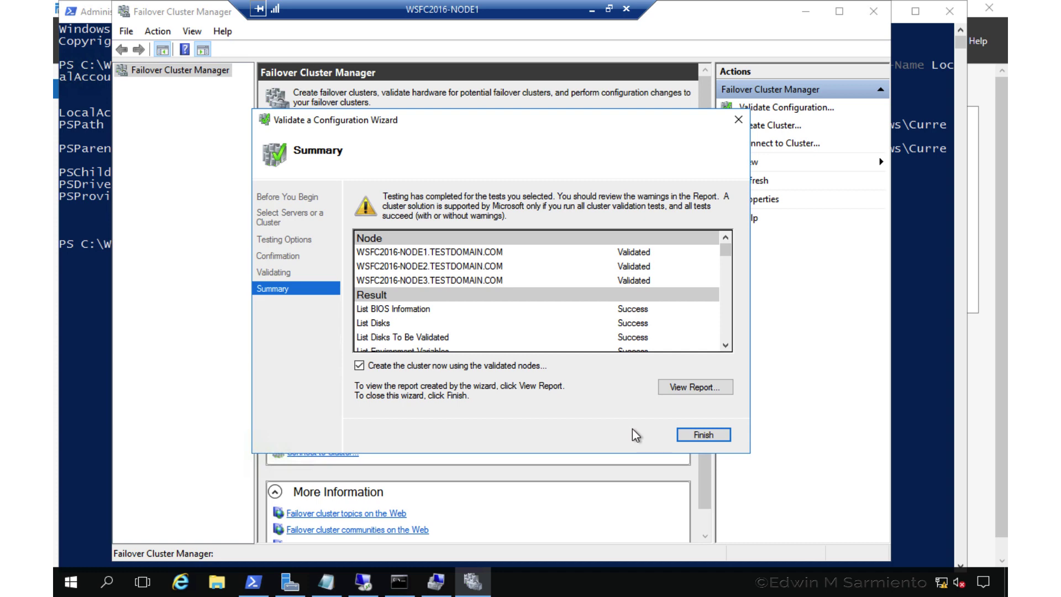
click(695, 434)
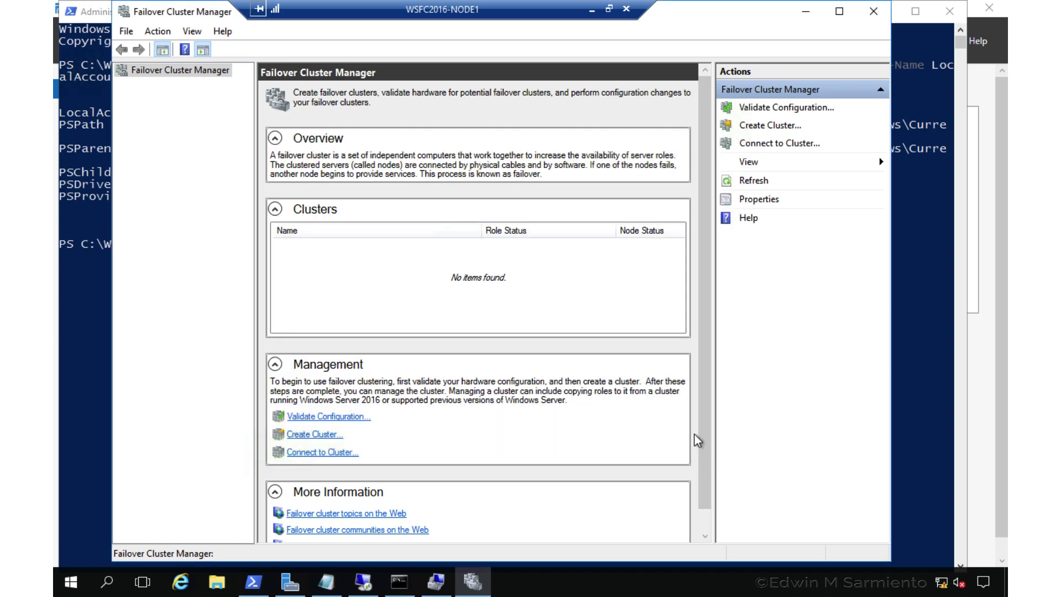
click(657, 434)
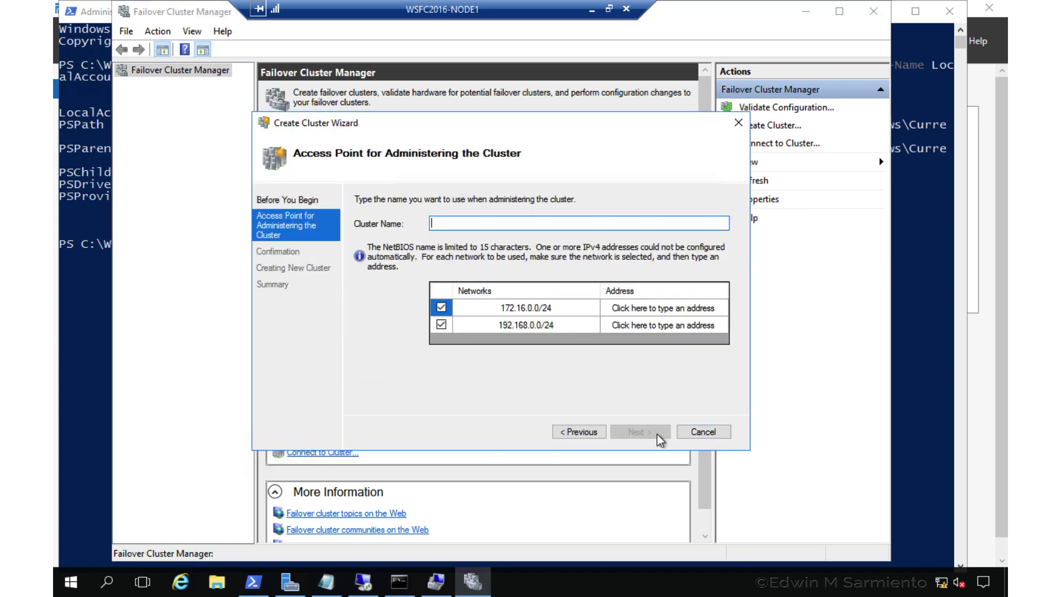
Name the cluster WSFC2016-WG and assign it the addresses 172.16.0.65 and 192.168.0.65.
text(WSFC2016-WG)
click(723, 306)
text(6.0.6)
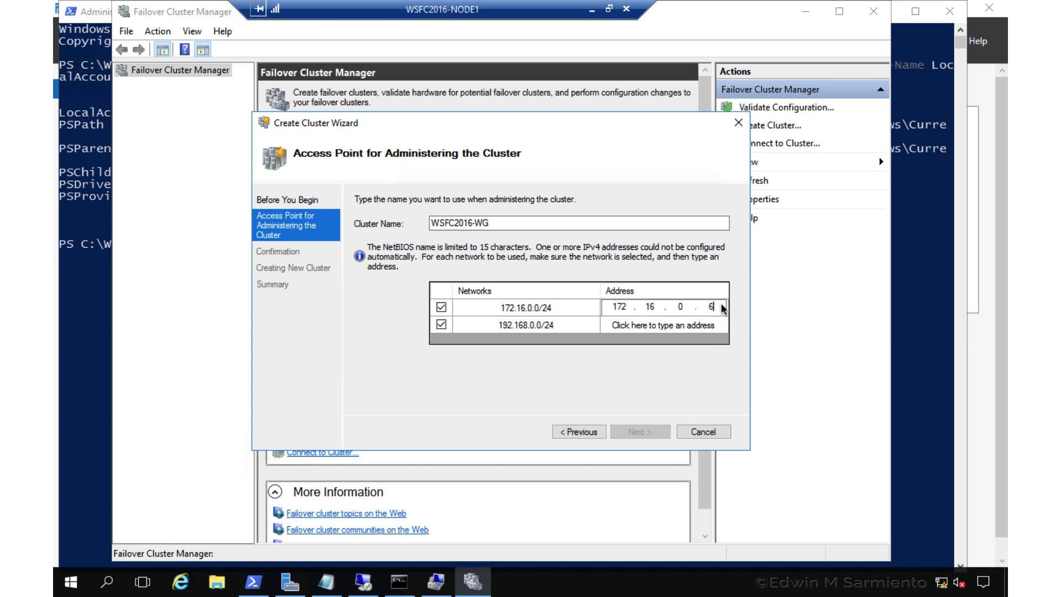
text(5)
click(722, 322)
text(65)
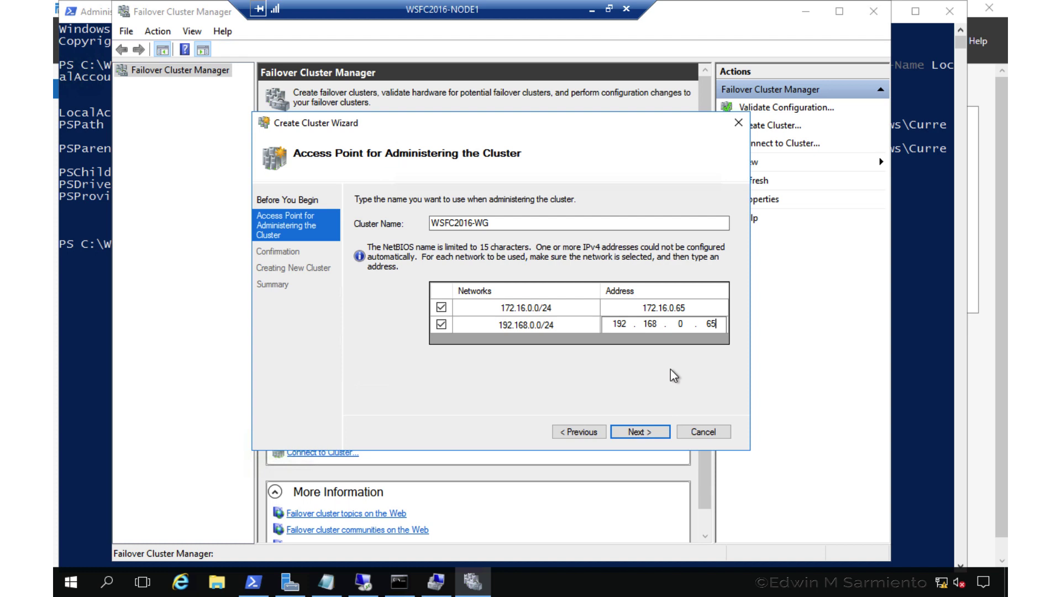
click(655, 429)
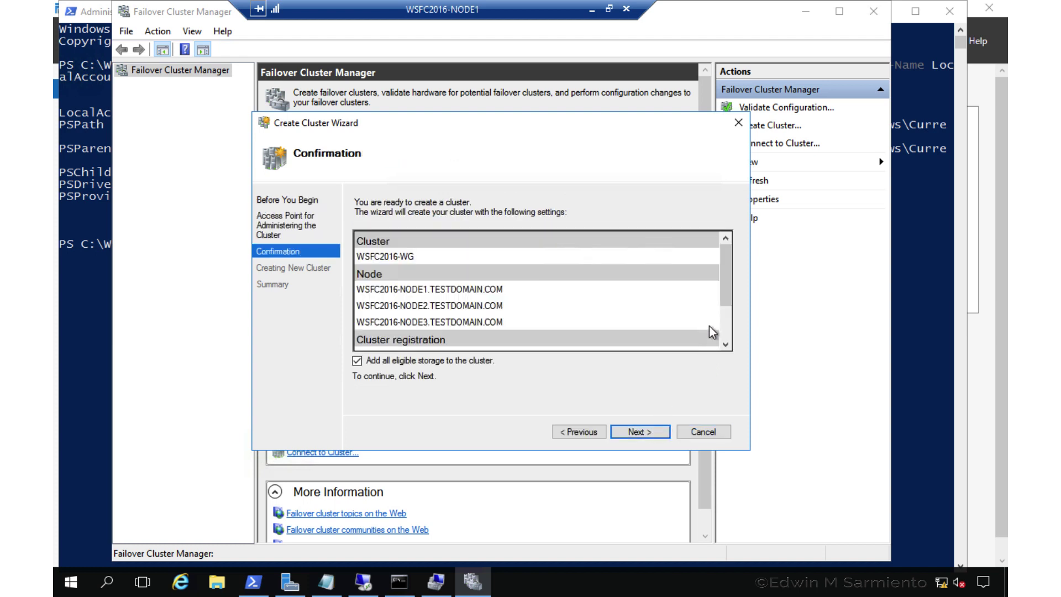
Review the cluster registration and IP address settings, and create the cluster with all eligible storage added.
drag(724, 296, 727, 319)
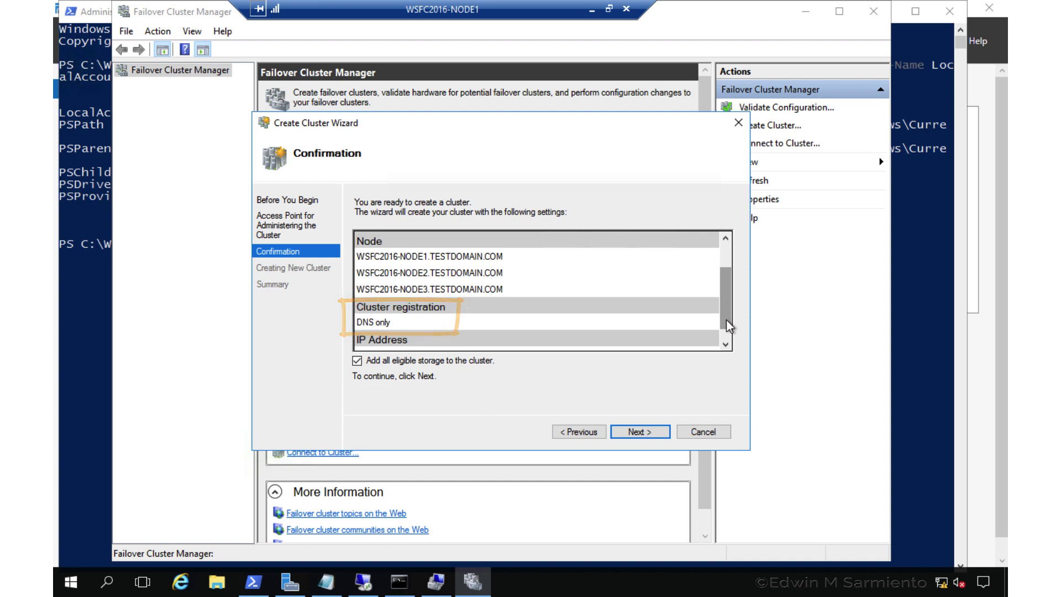
drag(726, 320, 730, 337)
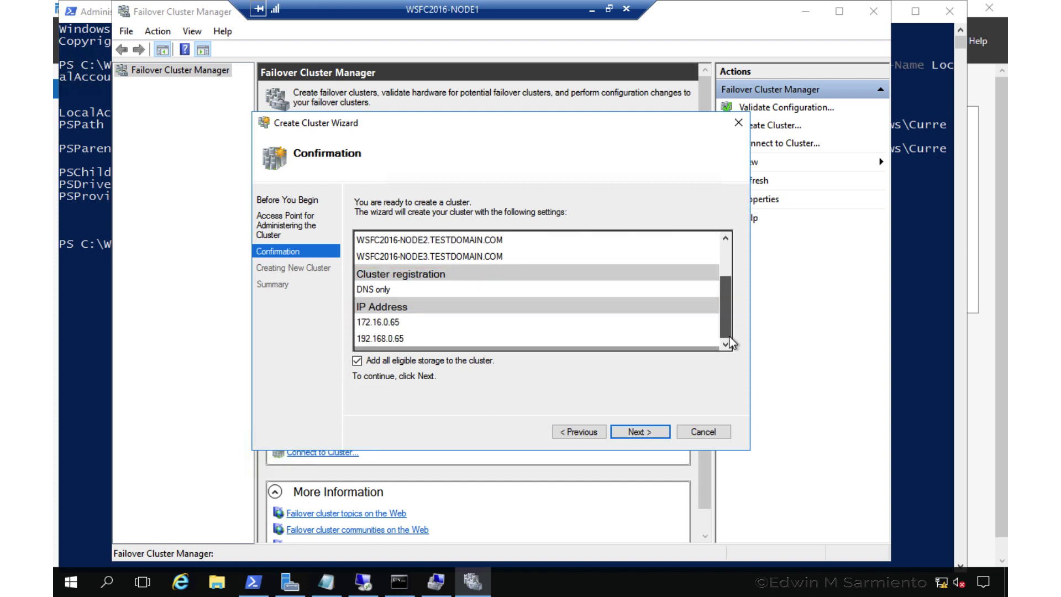
click(634, 433)
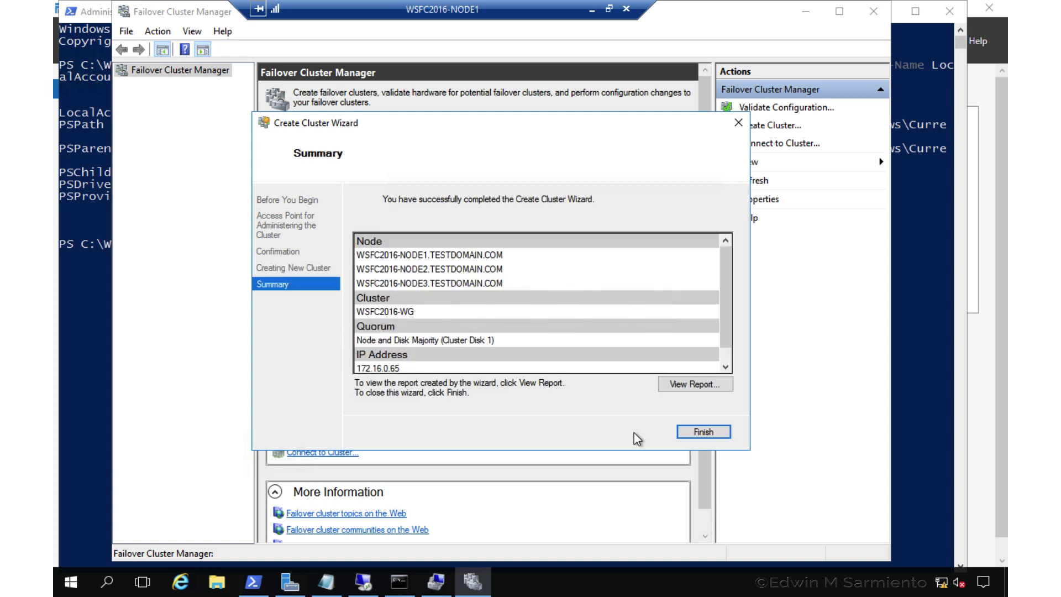
View the Create Cluster report and allow its blocked content.
click(681, 386)
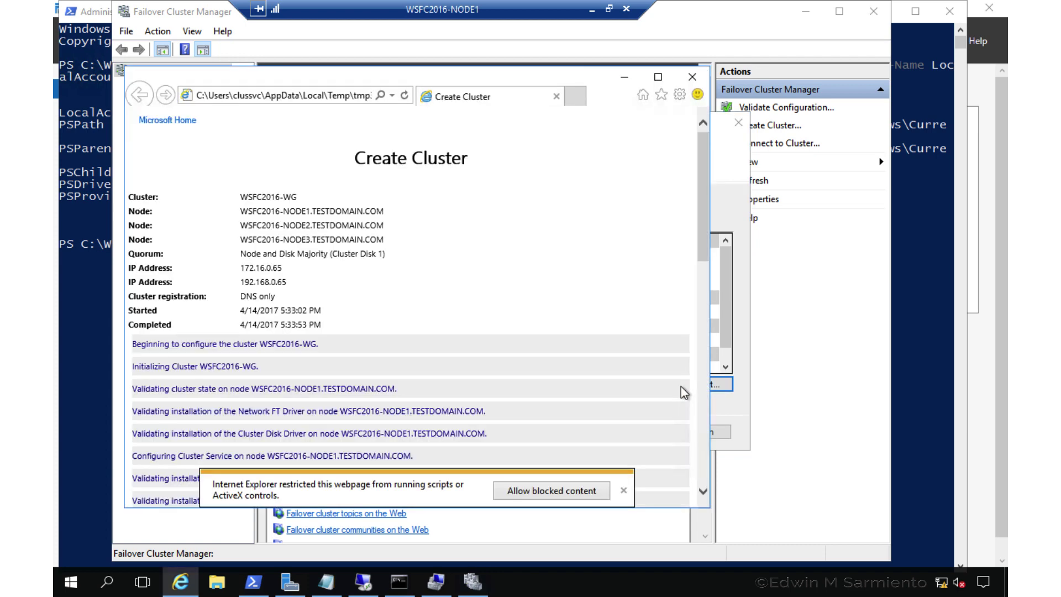
click(560, 490)
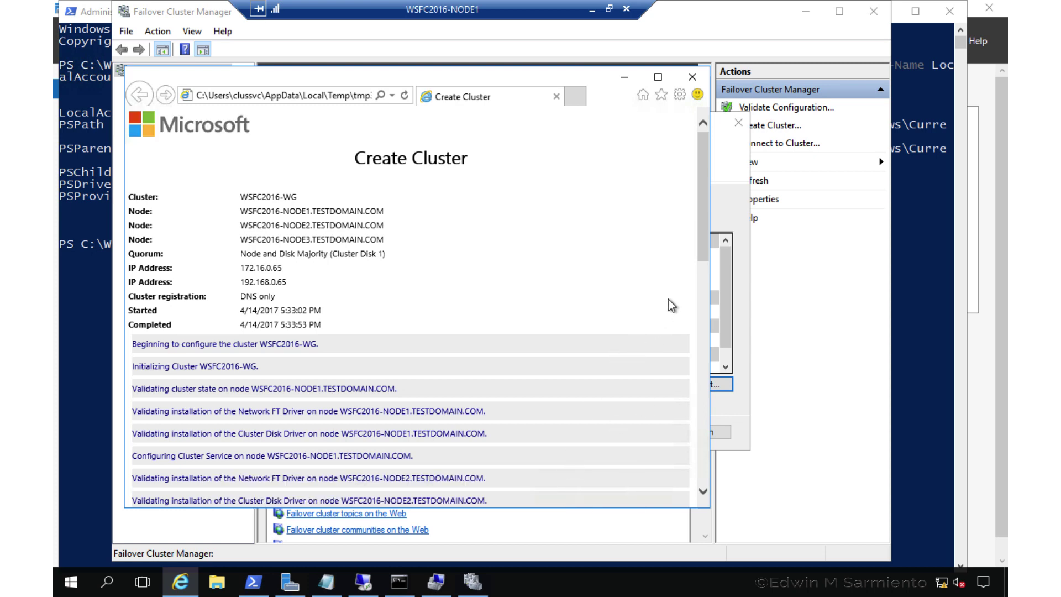
Review the Create Cluster report through to its last entry, and finish the Create Cluster Wizard.
drag(702, 253, 687, 482)
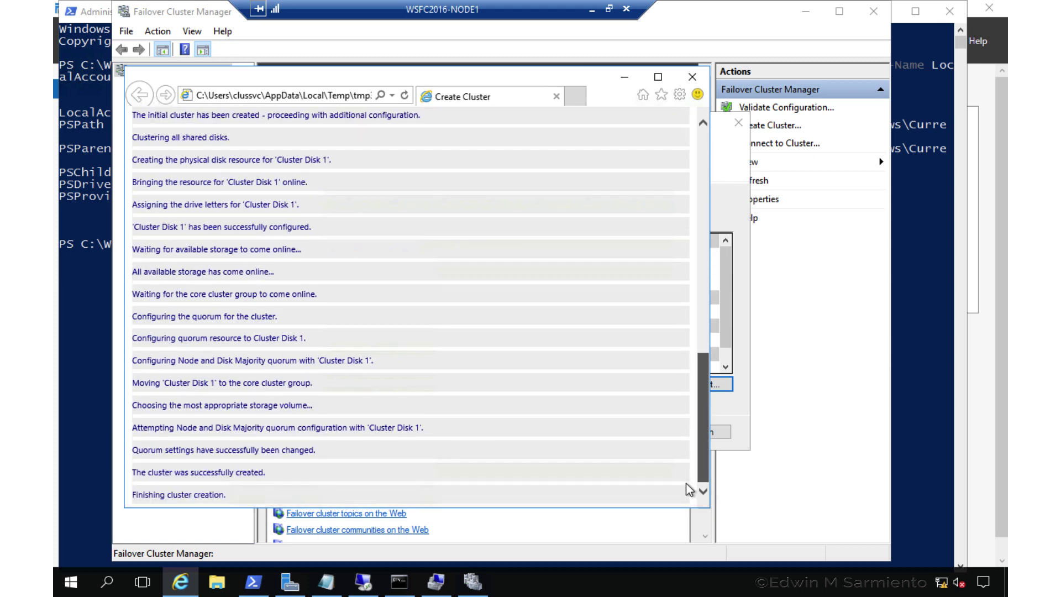
click(738, 416)
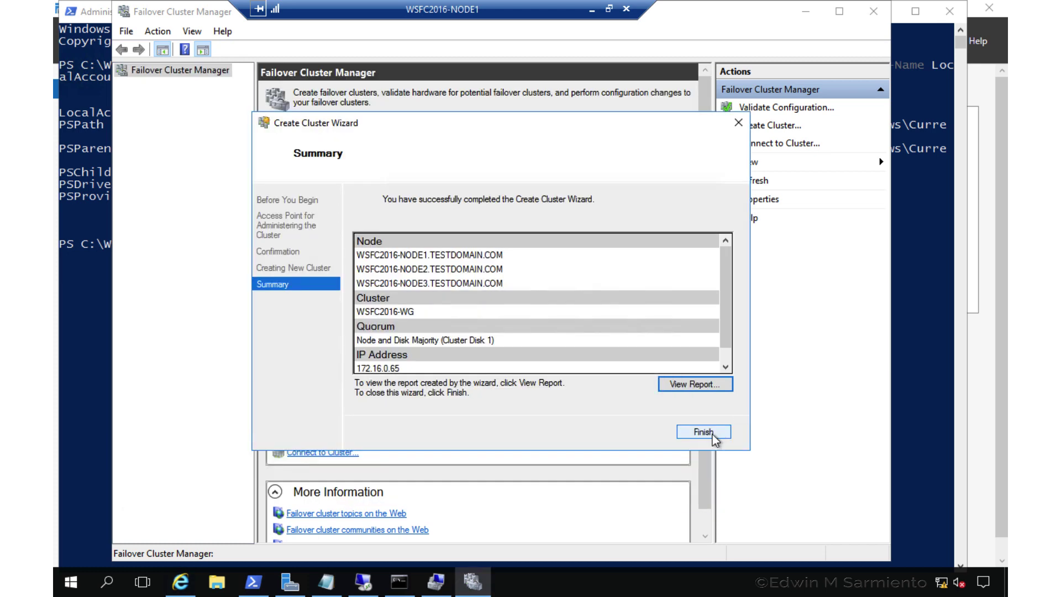
click(712, 433)
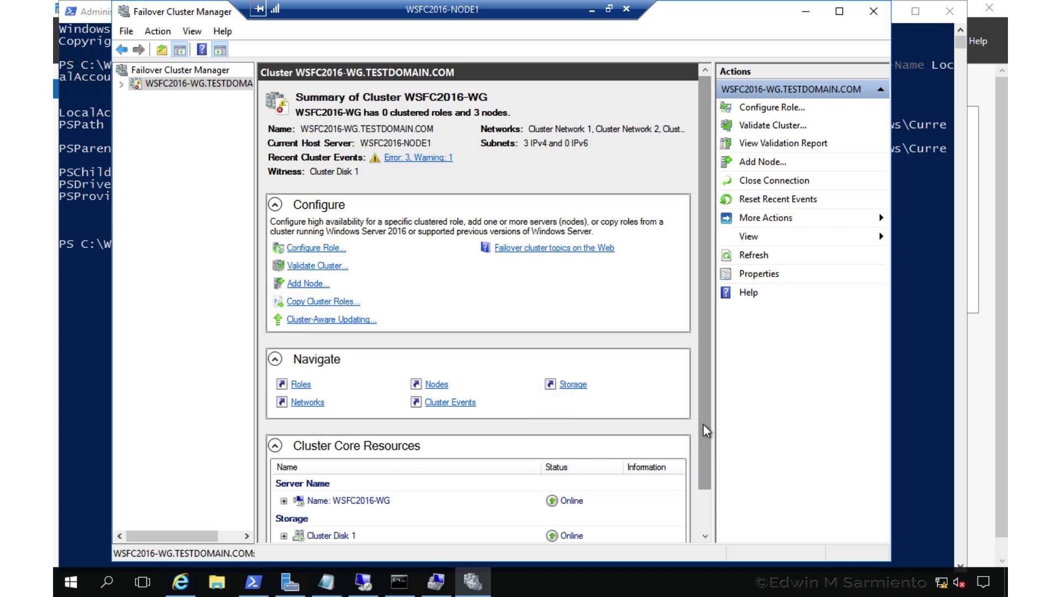
Expand the WSFC2016-WG cluster, check the status and votes of its nodes, and return to the cluster summary.
click(121, 84)
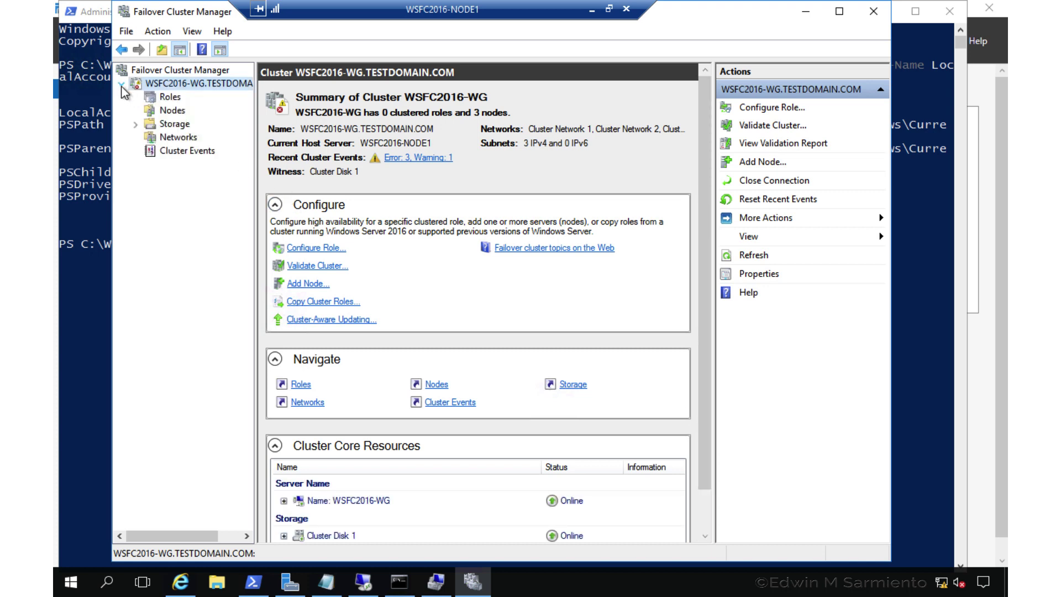
click(172, 113)
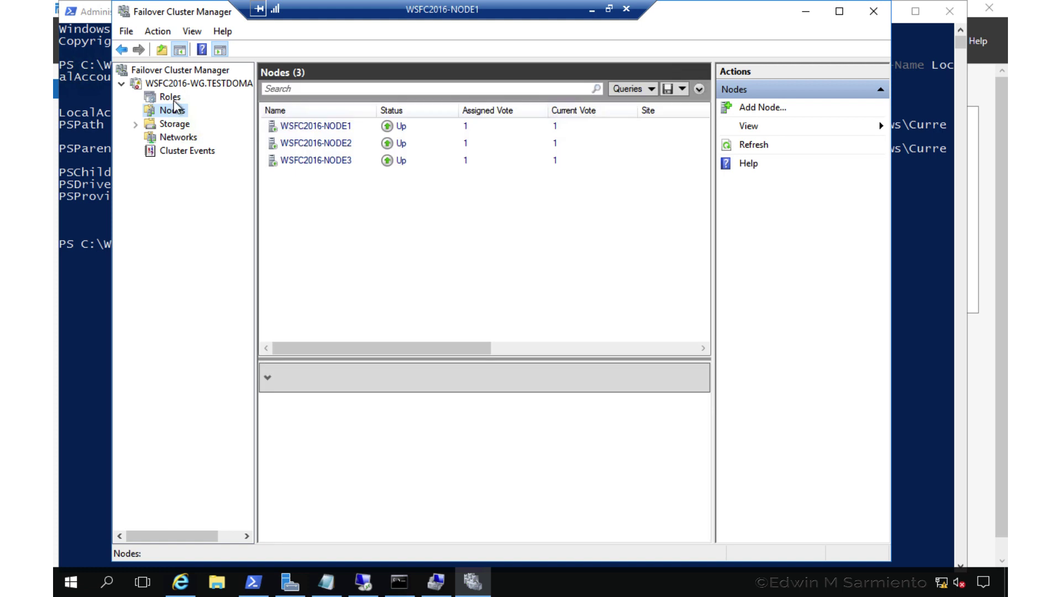
click(198, 85)
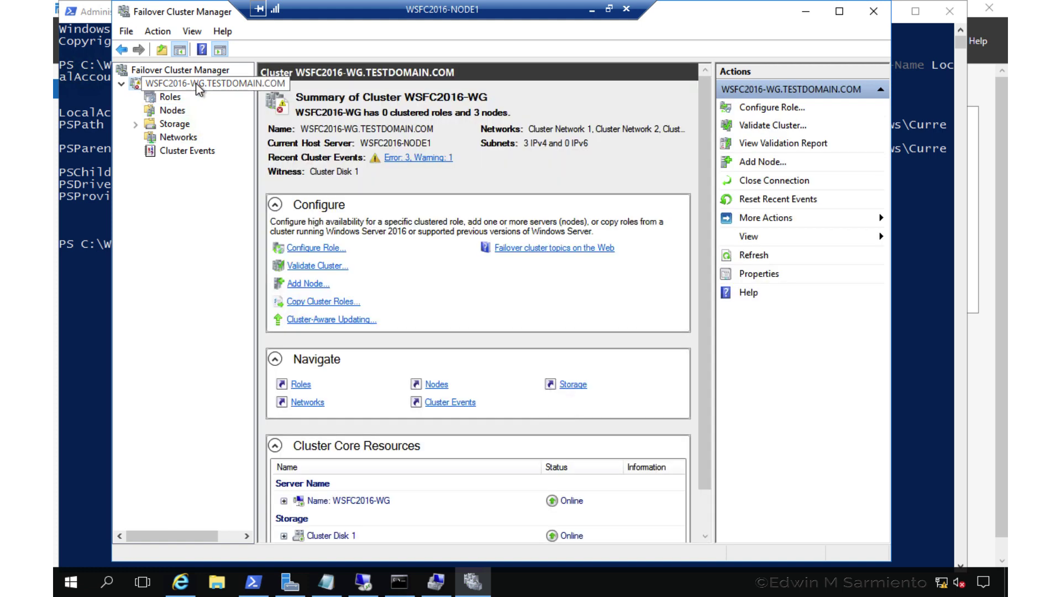